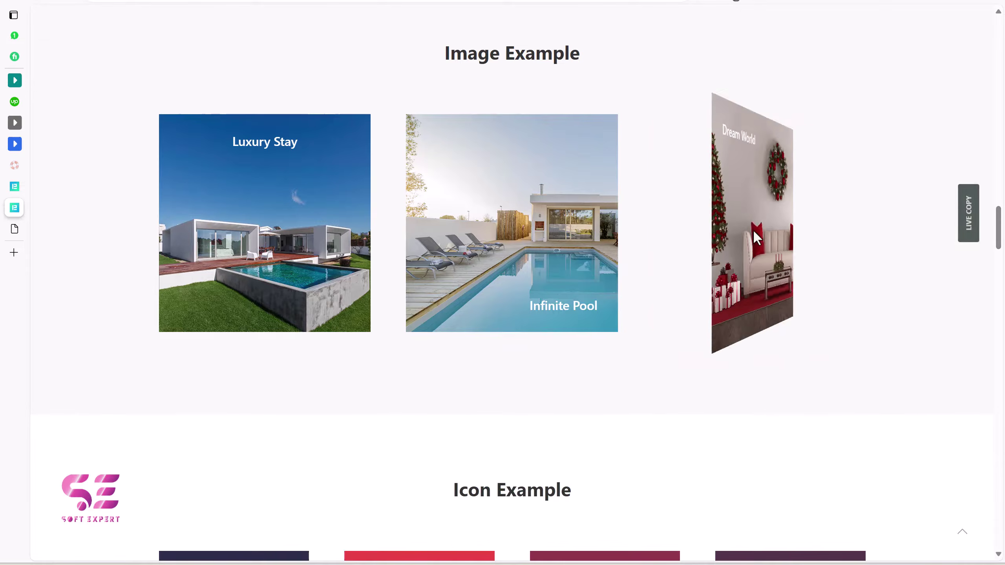
Examine the flip animations of the boxes in the Image Example and Icon Example sections of the demo page
{"action": "mouse_move", "coordinate": [523, 259]}
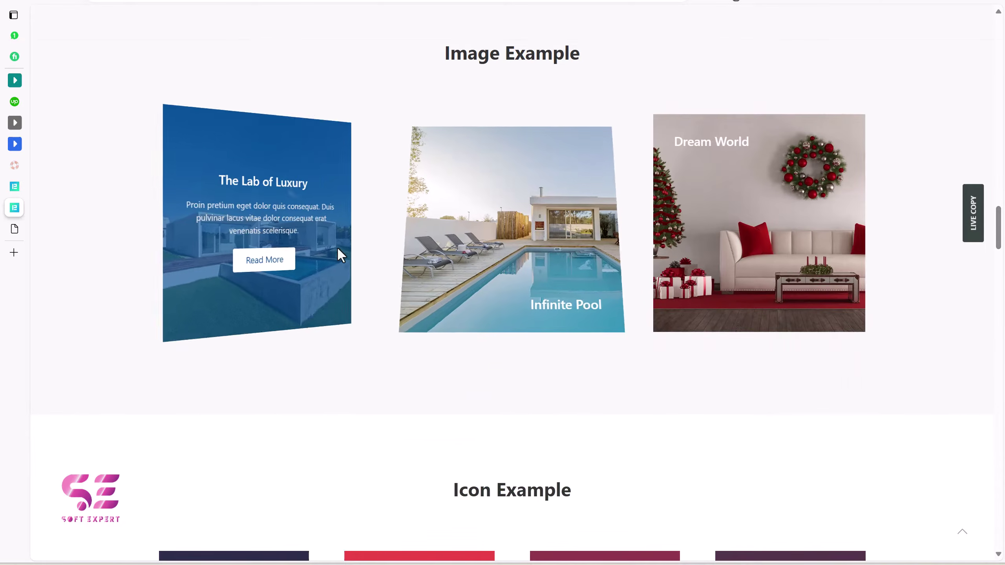
{"action": "scroll", "coordinate": [1001, 250], "scroll_direction": "down", "scroll_amount": 3}
{"action": "scroll", "coordinate": [1000, 250], "scroll_direction": "down", "scroll_amount": 8}
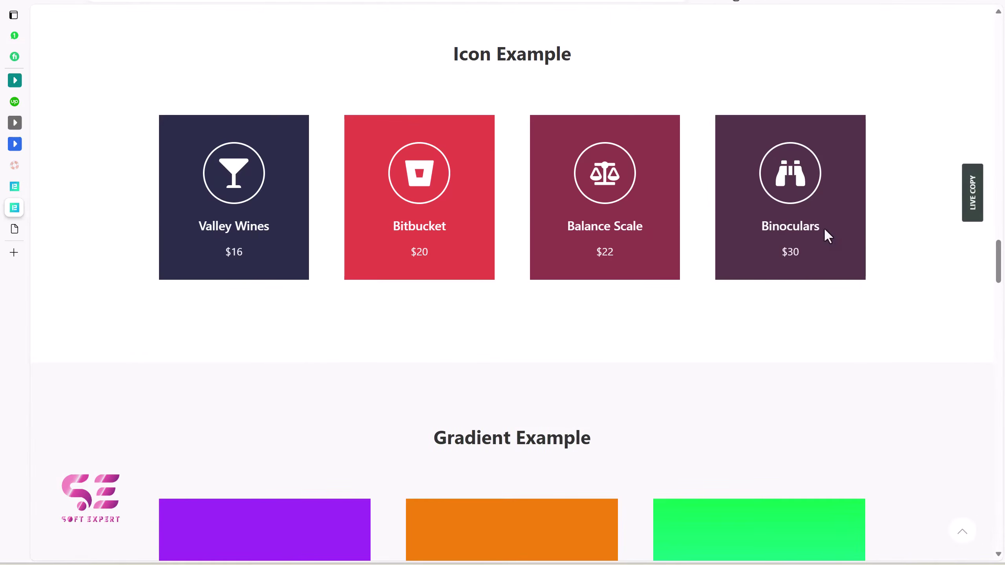
{"action": "mouse_move", "coordinate": [788, 216]}
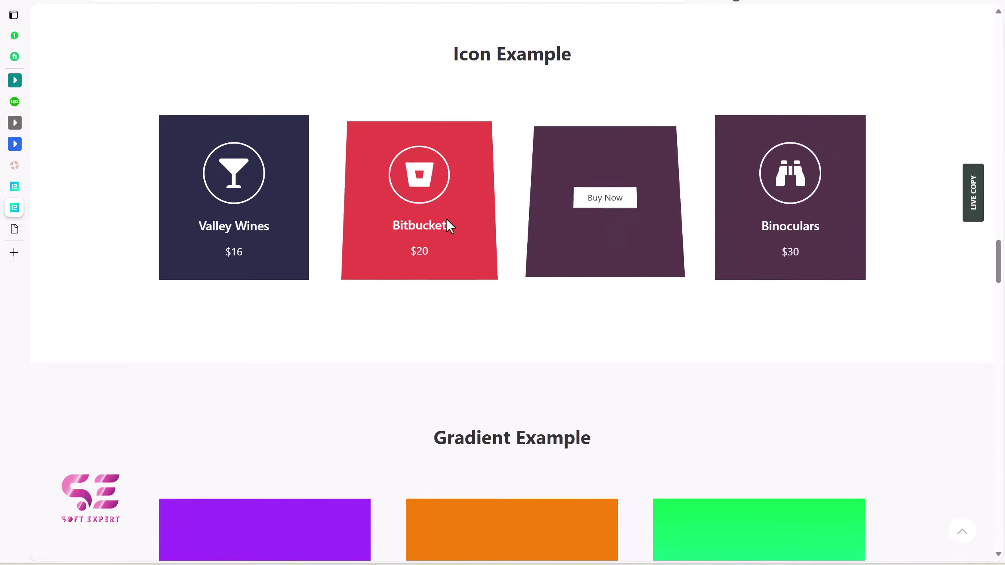
{"action": "mouse_move", "coordinate": [218, 195]}
{"action": "scroll", "coordinate": [534, 222], "scroll_direction": "down", "scroll_amount": 6}
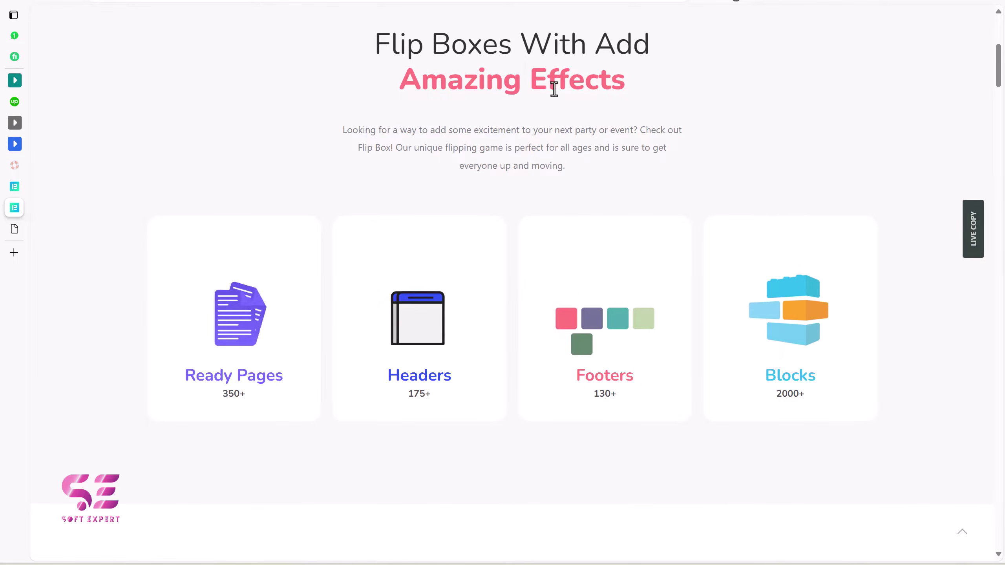
Examine the Ready Pages, Headers and Footers flip cards and the Explore Team Member cards
{"action": "mouse_move", "coordinate": [248, 291]}
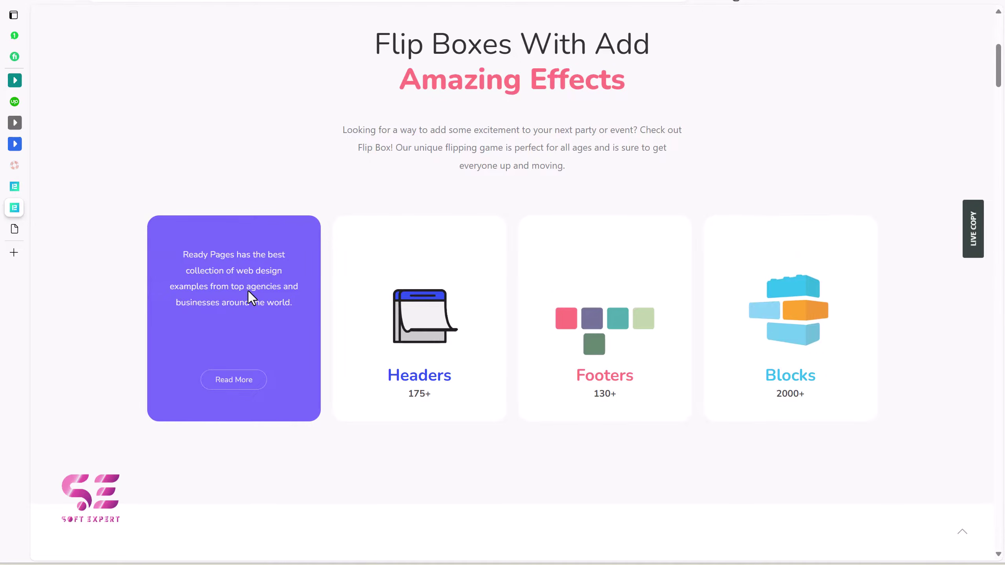
{"action": "mouse_move", "coordinate": [371, 298]}
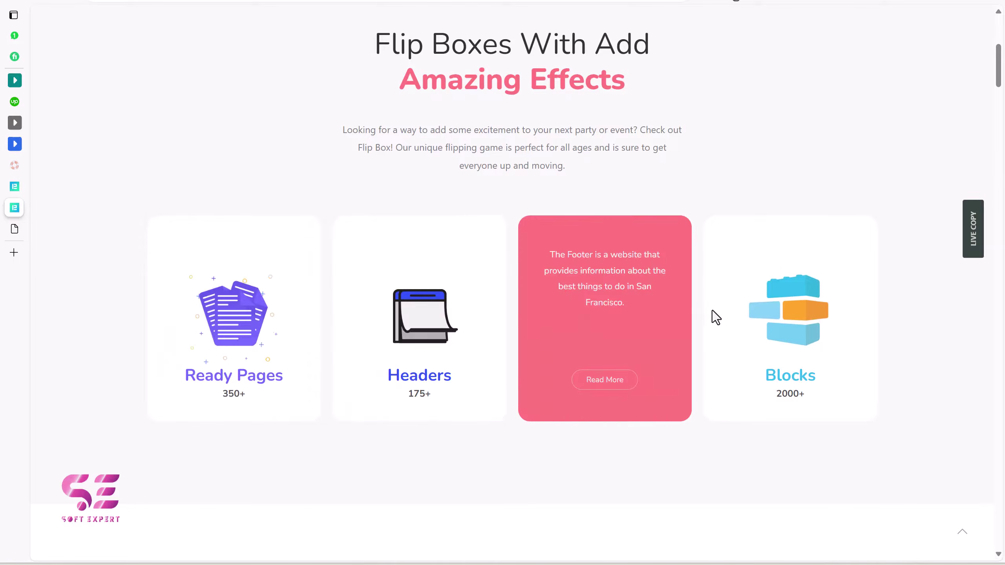
{"action": "mouse_move", "coordinate": [645, 294]}
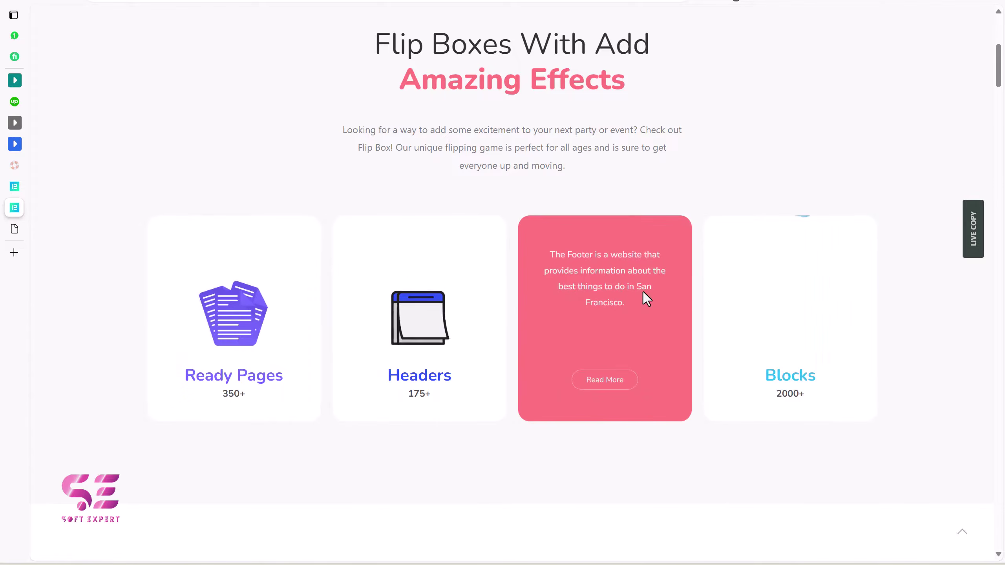
{"action": "mouse_move", "coordinate": [451, 294]}
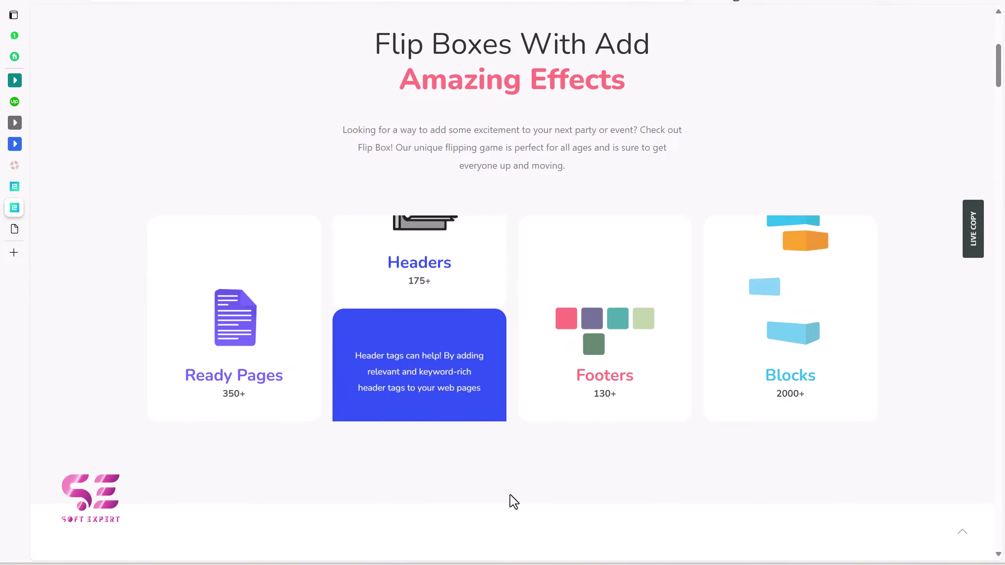
{"action": "left_click_drag", "start_coordinate": [1001, 78], "coordinate": [1002, 119]}
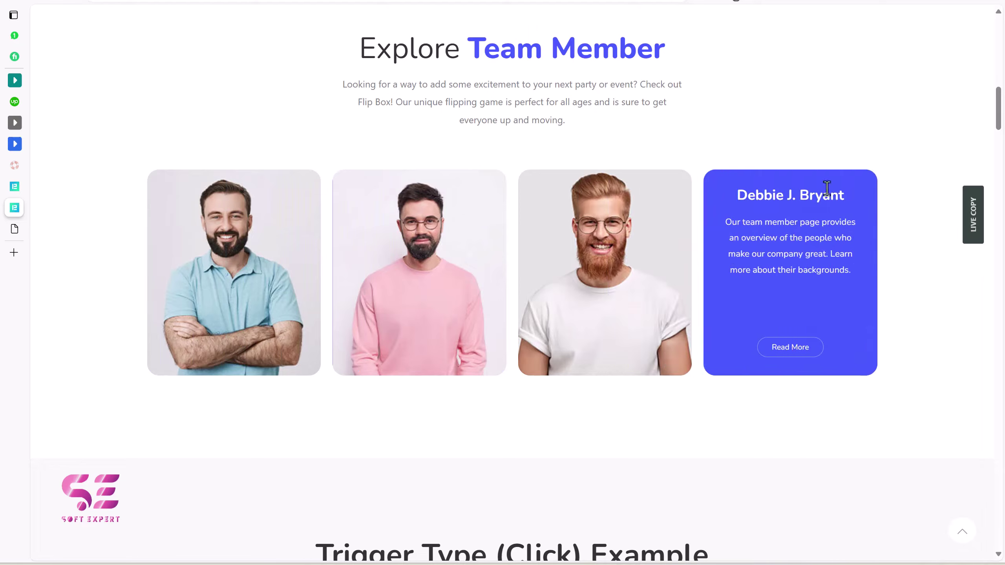
Try the Twitter, Dropbox, Facebook, Pinterest, WhatsApp and YouTube flip boxes in the Trigger Type (Click) Example
{"action": "left_click_drag", "start_coordinate": [1000, 118], "coordinate": [1000, 119]}
{"action": "scroll", "coordinate": [773, 202], "scroll_direction": "down", "scroll_amount": 10}
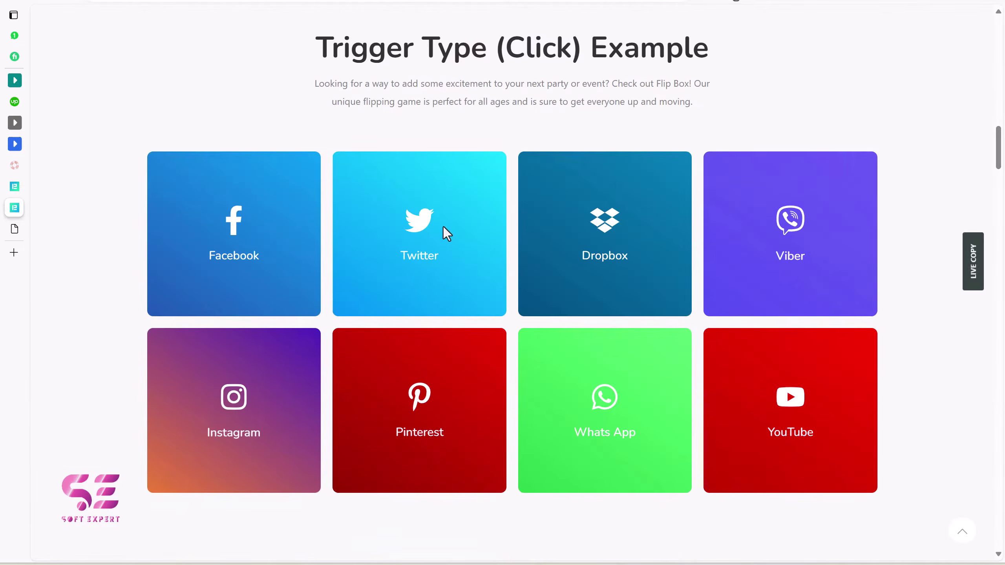
{"action": "left_click", "coordinate": [443, 226]}
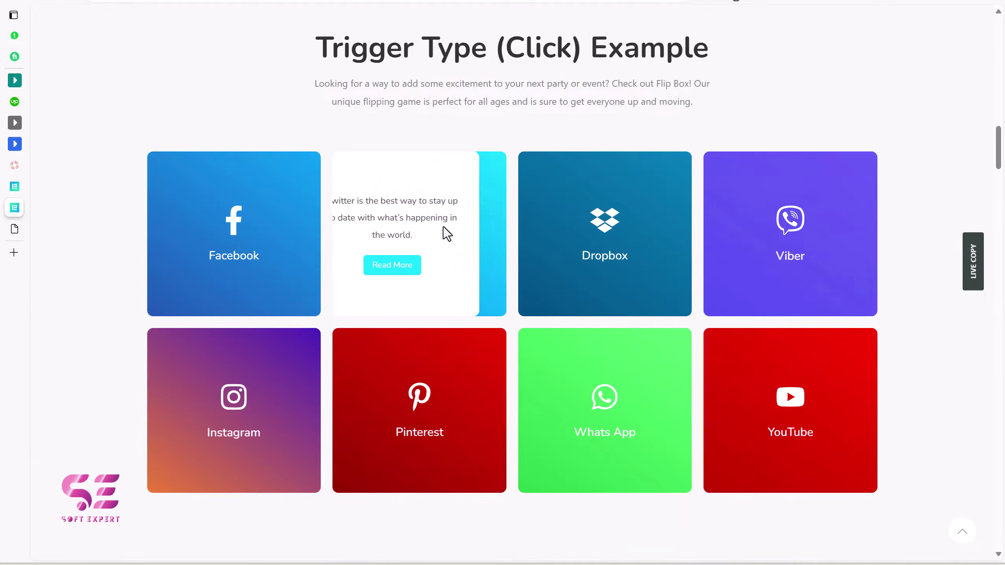
{"action": "left_click", "coordinate": [567, 248]}
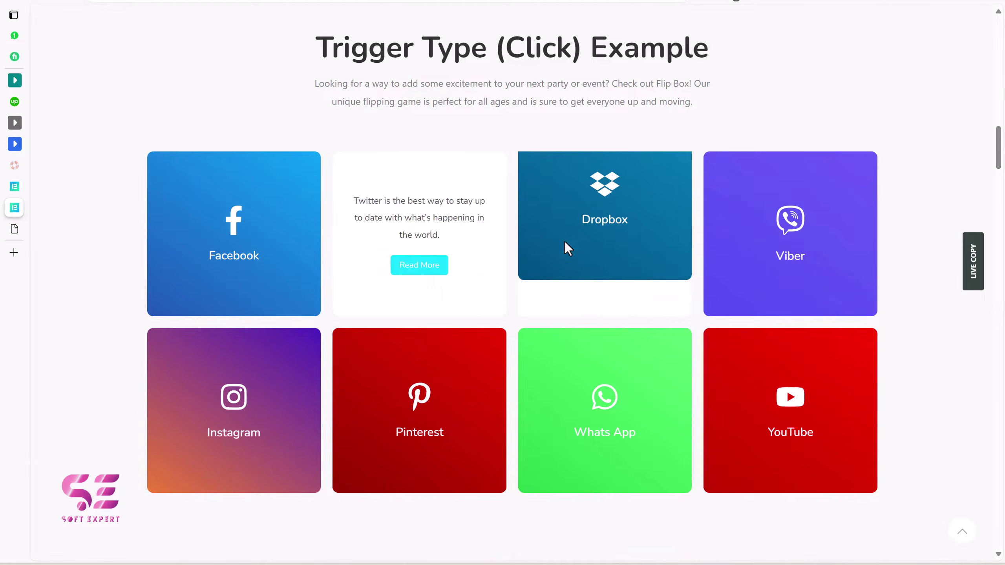
{"action": "left_click", "coordinate": [284, 240]}
{"action": "left_click", "coordinate": [360, 342]}
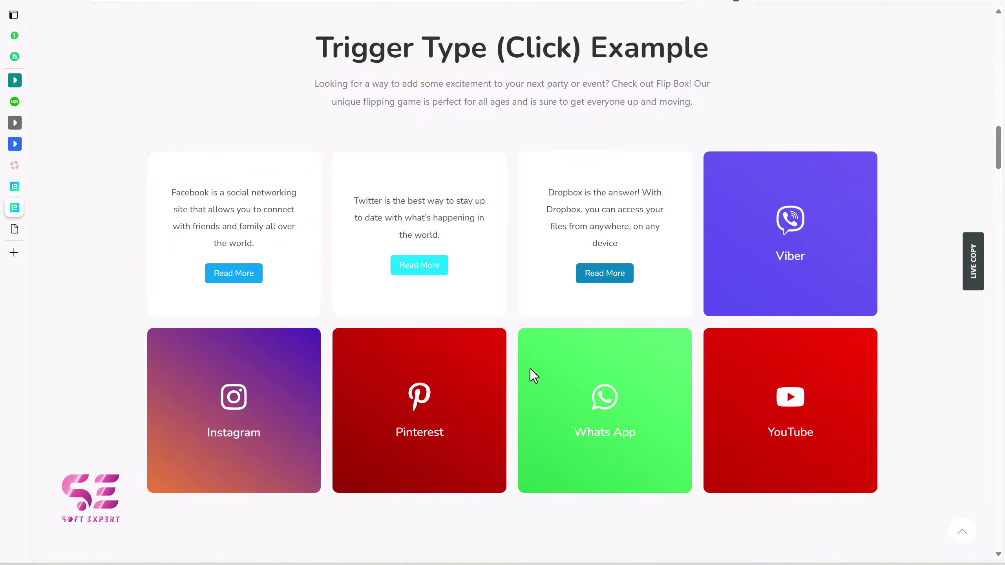
{"action": "left_click", "coordinate": [530, 372]}
{"action": "left_click", "coordinate": [752, 392]}
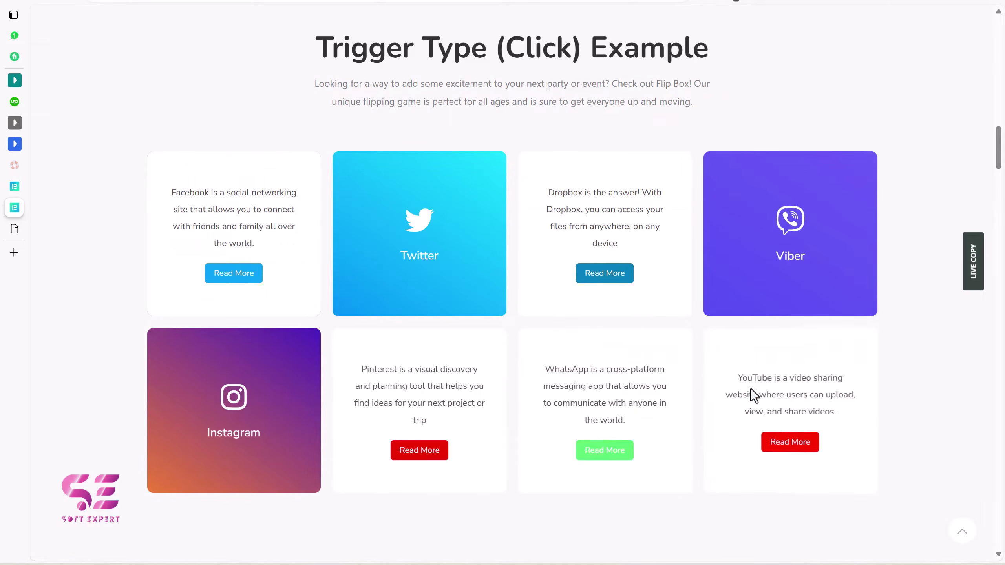
Examine the flip boxes in the Trigger Type (Hover), Image, Icon and Gradient example sections
{"action": "left_click_drag", "start_coordinate": [999, 162], "coordinate": [1001, 197]}
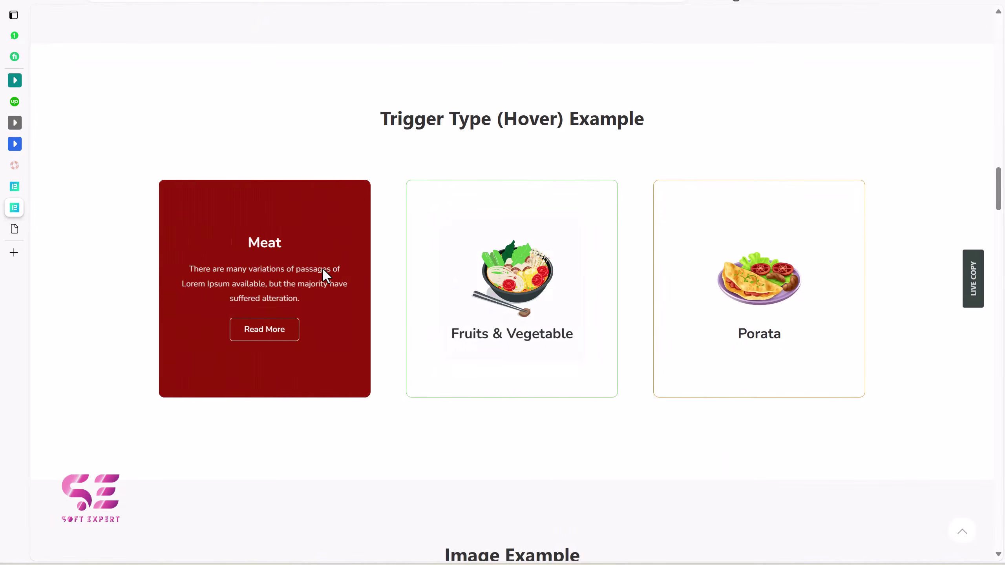
{"action": "mouse_move", "coordinate": [465, 279]}
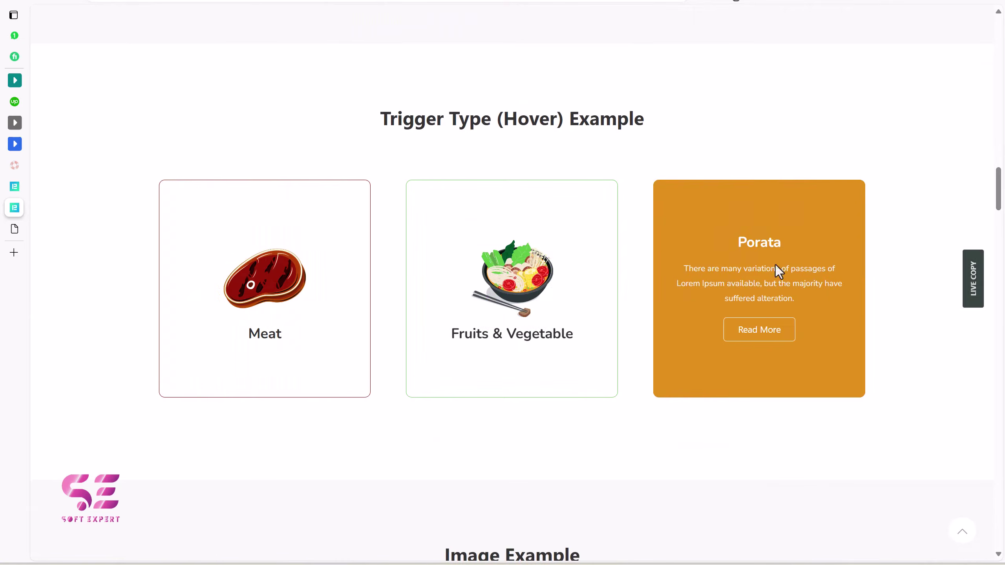
{"action": "left_click_drag", "start_coordinate": [1000, 175], "coordinate": [1003, 213]}
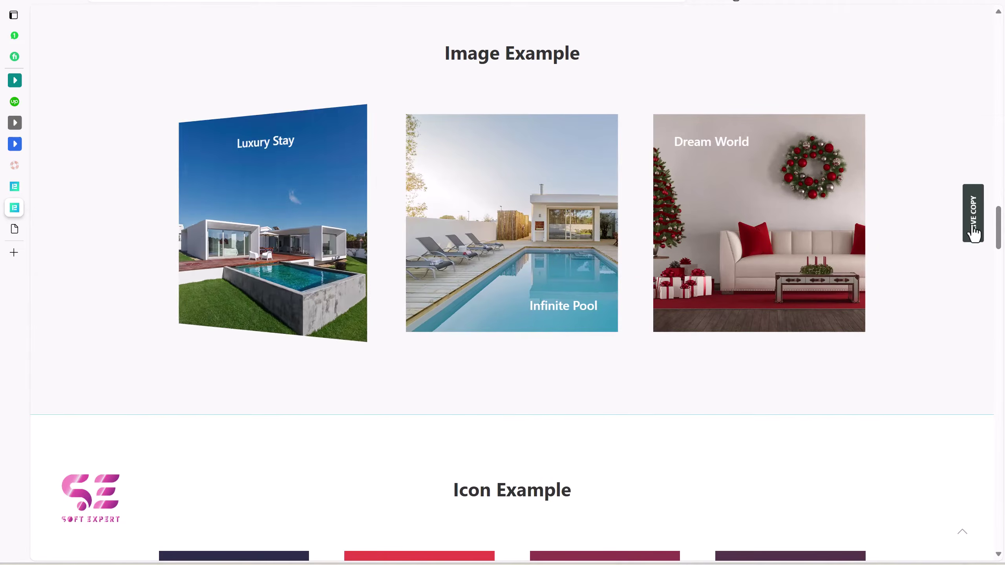
{"action": "left_click_drag", "start_coordinate": [999, 243], "coordinate": [940, 270]}
{"action": "scroll", "coordinate": [940, 271], "scroll_direction": "down", "scroll_amount": 2}
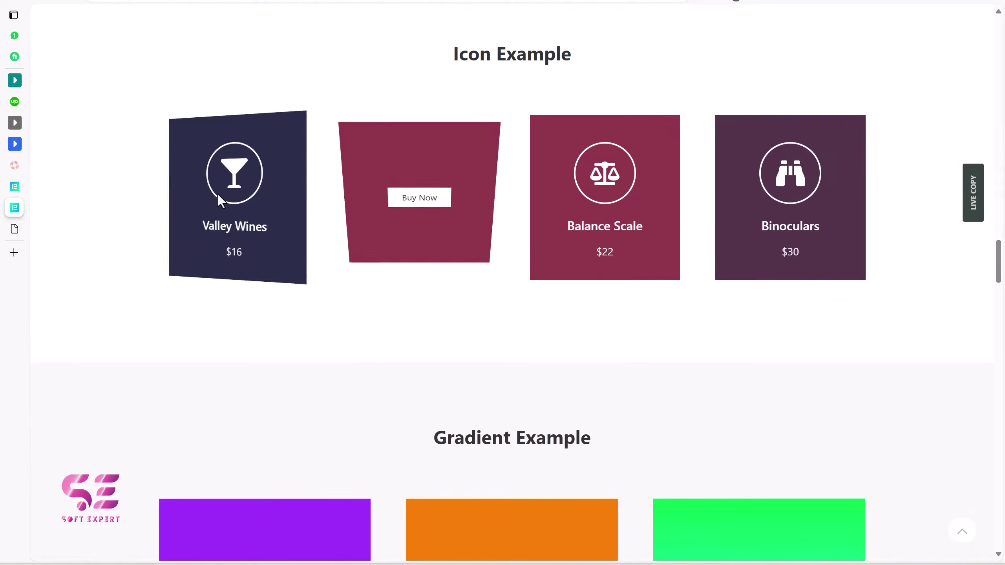
{"action": "scroll", "coordinate": [535, 216], "scroll_direction": "down", "scroll_amount": 6}
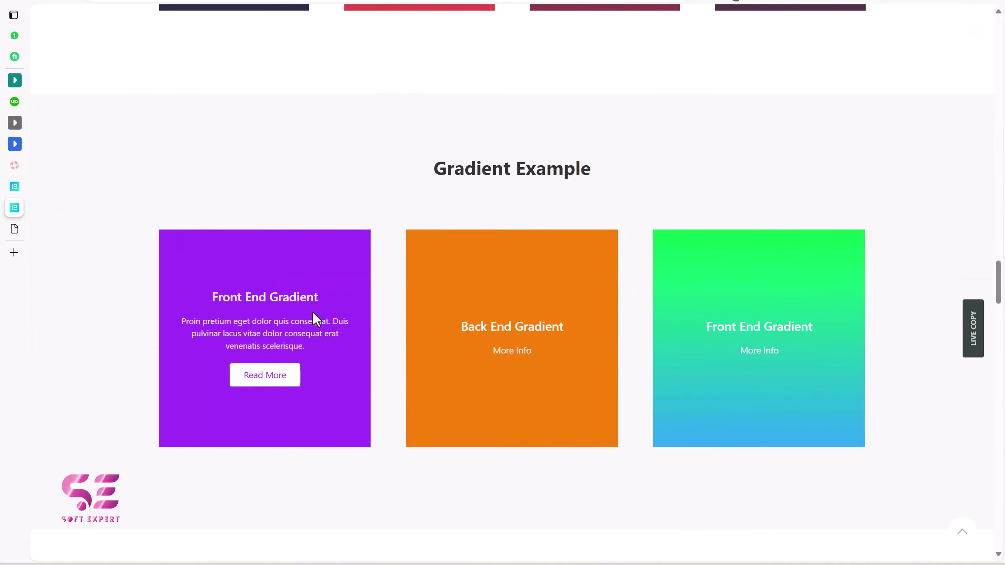
Examine the Height & Border Radius, Flip Effect, Vertical Position, Border and Back End Background flip box examples
{"action": "scroll", "coordinate": [708, 314], "scroll_direction": "down", "scroll_amount": 10}
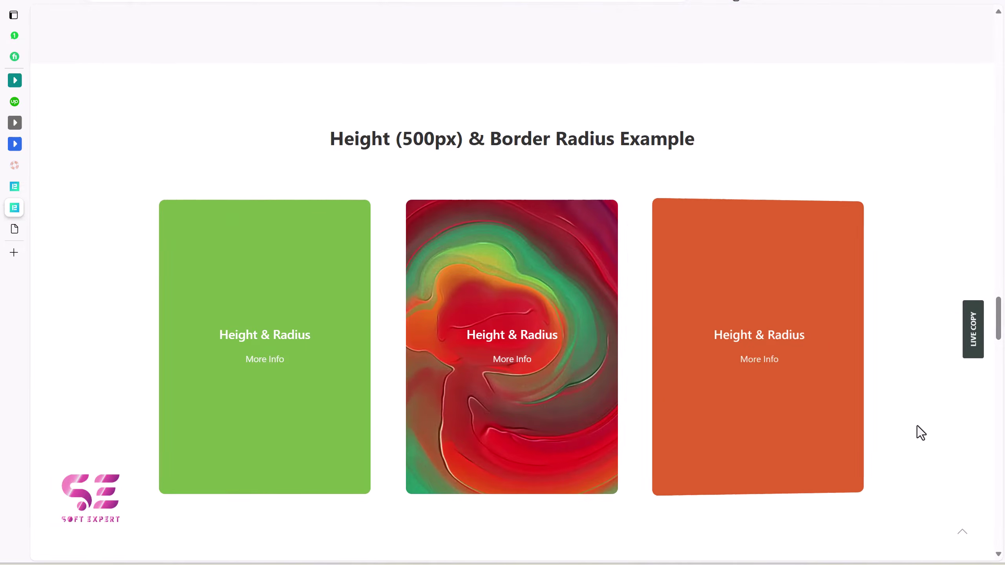
{"action": "scroll", "coordinate": [917, 426], "scroll_direction": "down", "scroll_amount": 12}
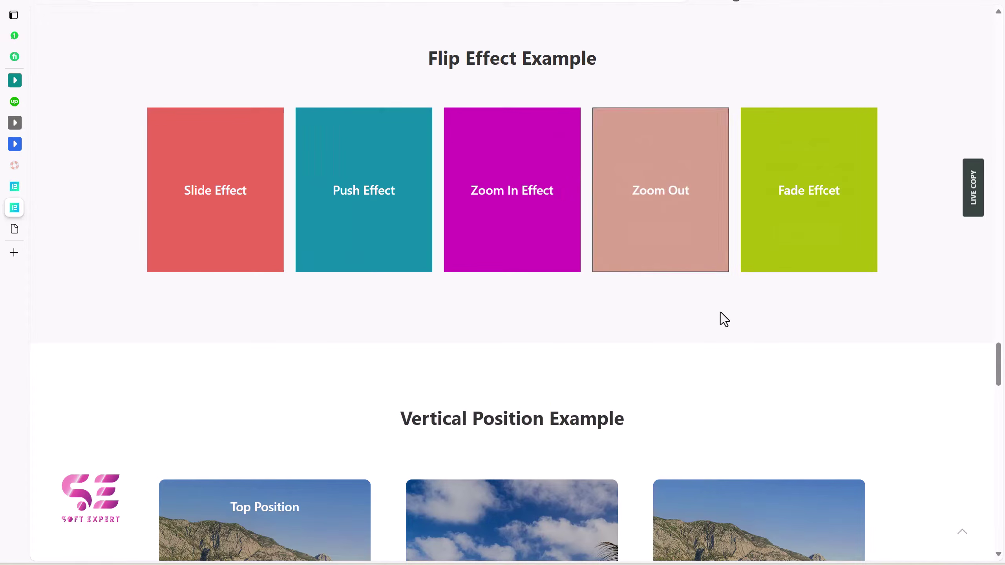
{"action": "scroll", "coordinate": [721, 313], "scroll_direction": "down", "scroll_amount": 10}
{"action": "scroll", "coordinate": [937, 458], "scroll_direction": "up", "scroll_amount": 2}
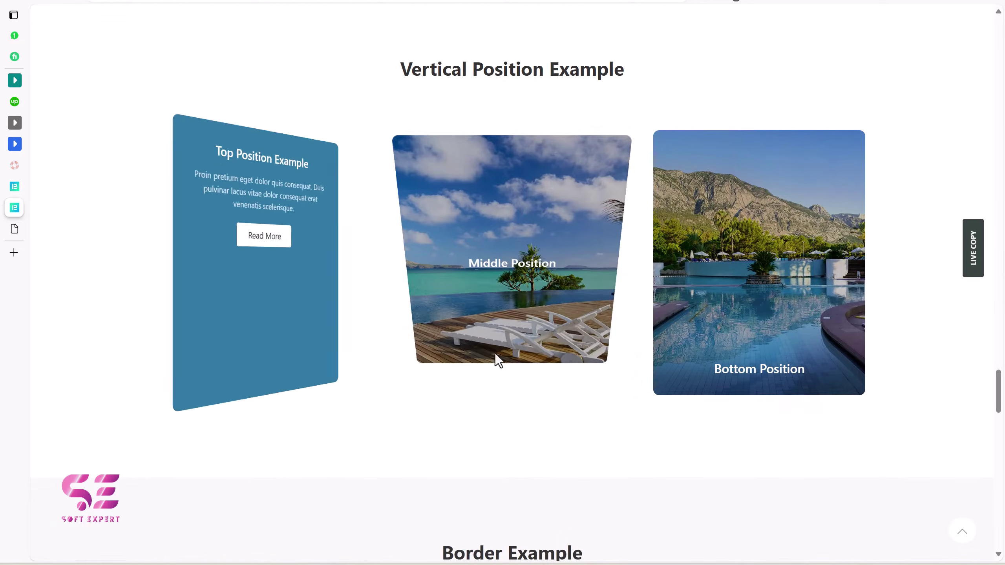
{"action": "scroll", "coordinate": [496, 358], "scroll_direction": "down", "scroll_amount": 8}
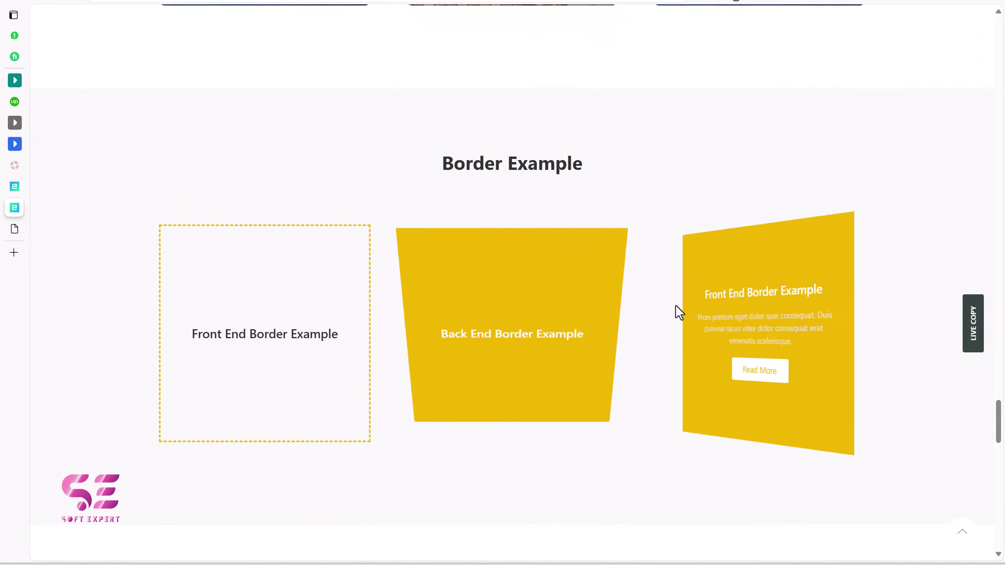
{"action": "scroll", "coordinate": [584, 461], "scroll_direction": "down", "scroll_amount": 10}
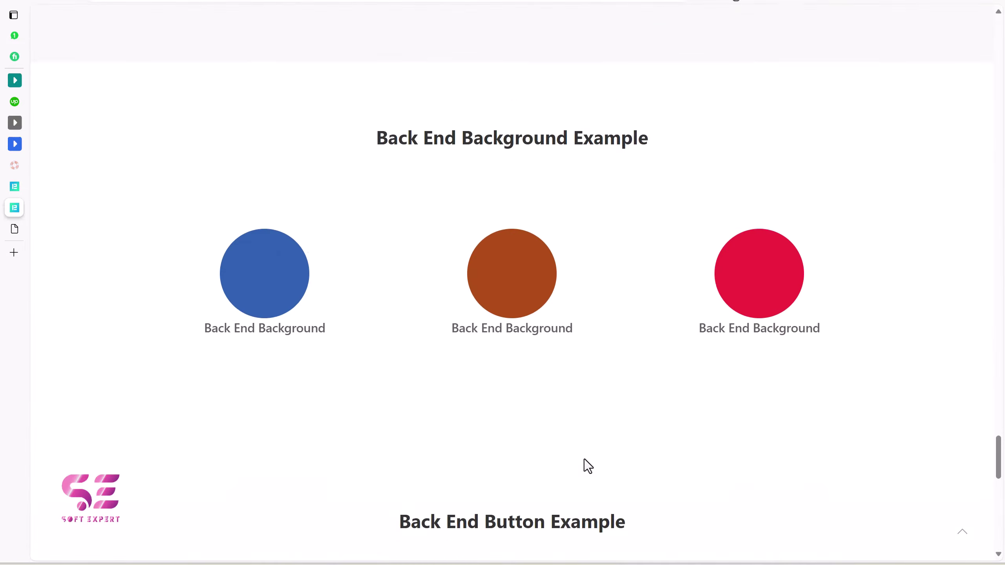
{"action": "scroll", "coordinate": [583, 461], "scroll_direction": "down", "scroll_amount": 2}
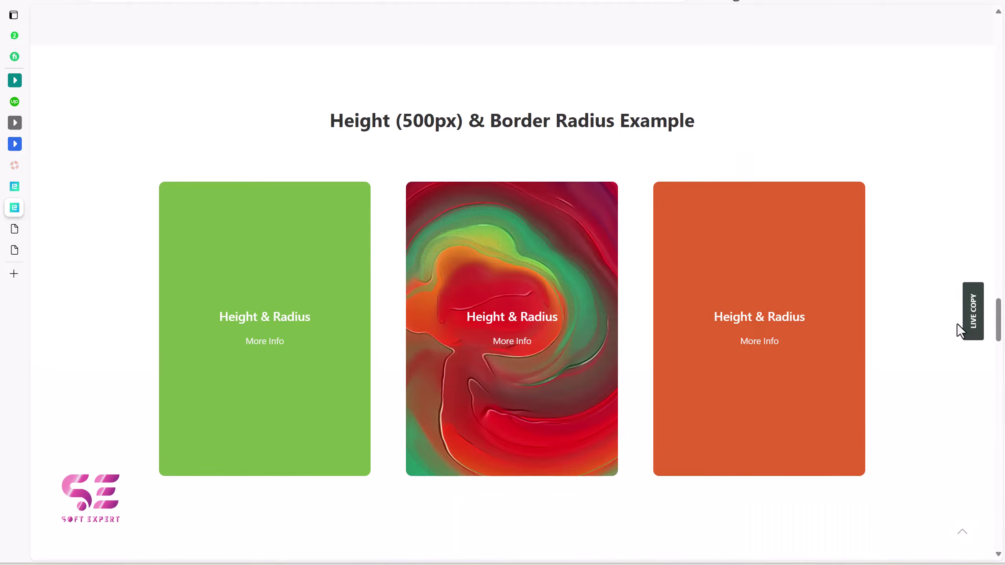
Review the Flip Effect Example and surrounding flip box sections once more, and return to the start of the demo page
{"action": "scroll", "coordinate": [957, 324], "scroll_direction": "down", "scroll_amount": 10}
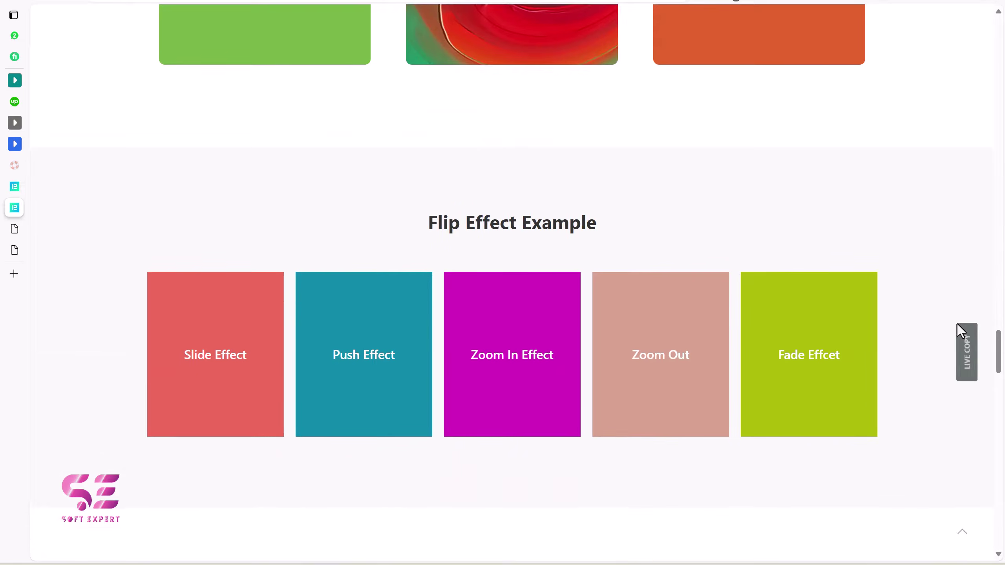
{"action": "scroll", "coordinate": [957, 324], "scroll_direction": "down", "scroll_amount": 3}
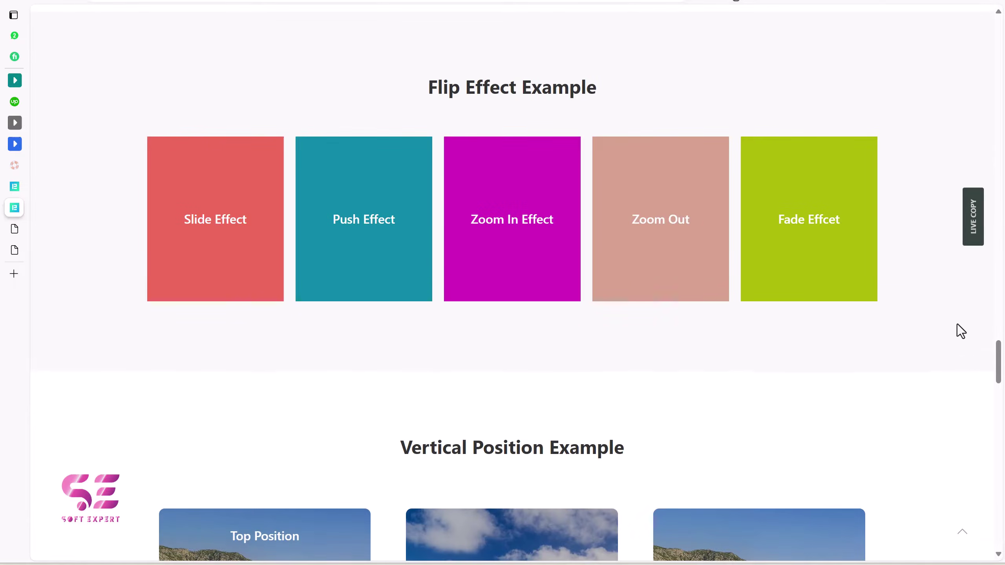
{"action": "scroll", "coordinate": [940, 249], "scroll_direction": "up", "scroll_amount": 1}
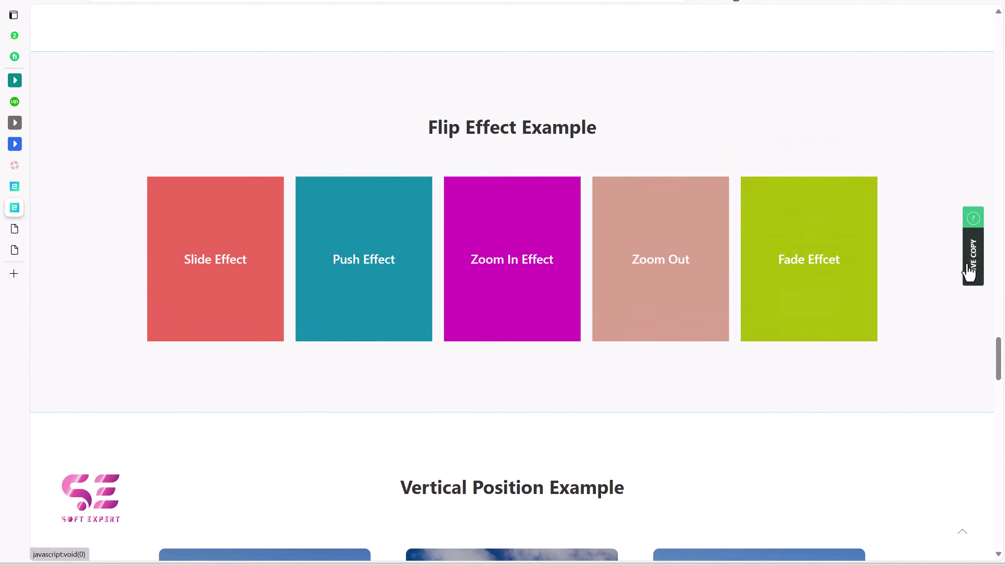
{"action": "scroll", "coordinate": [971, 262], "scroll_direction": "up", "scroll_amount": 10}
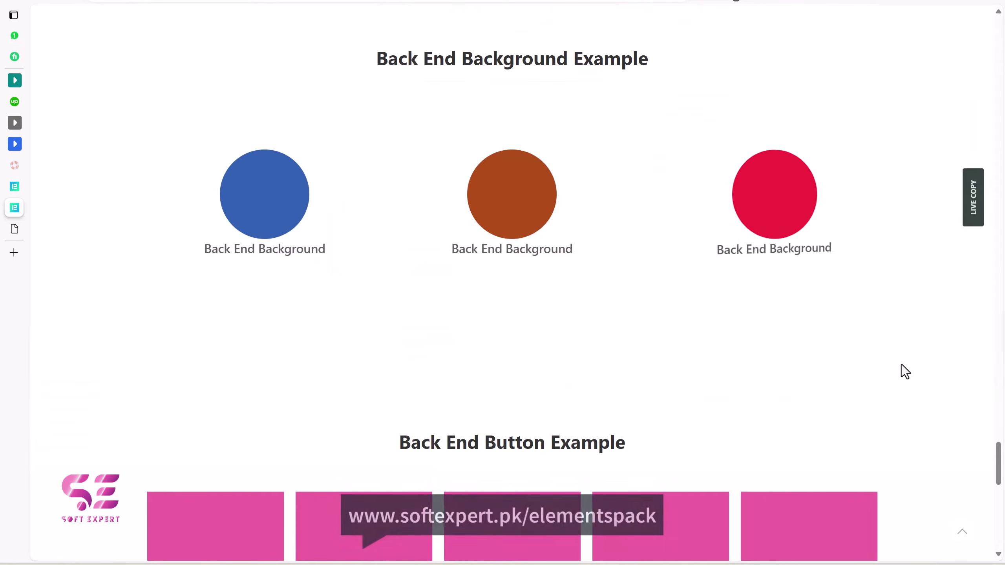
{"action": "left_click", "coordinate": [962, 530]}
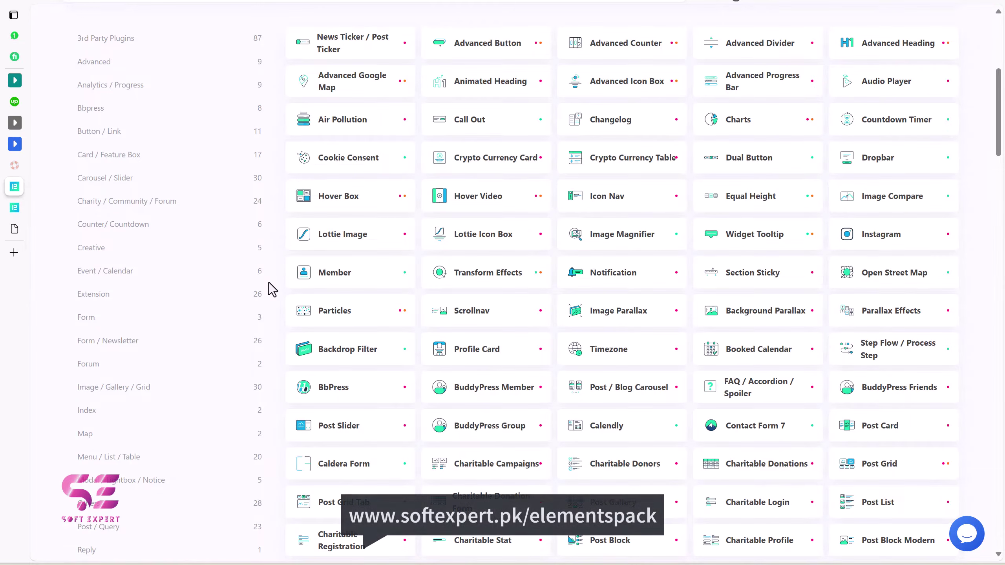
Look over the Element Pack widget catalogue and request the plugin's free download
{"action": "scroll", "coordinate": [282, 158], "scroll_direction": "down", "scroll_amount": 1}
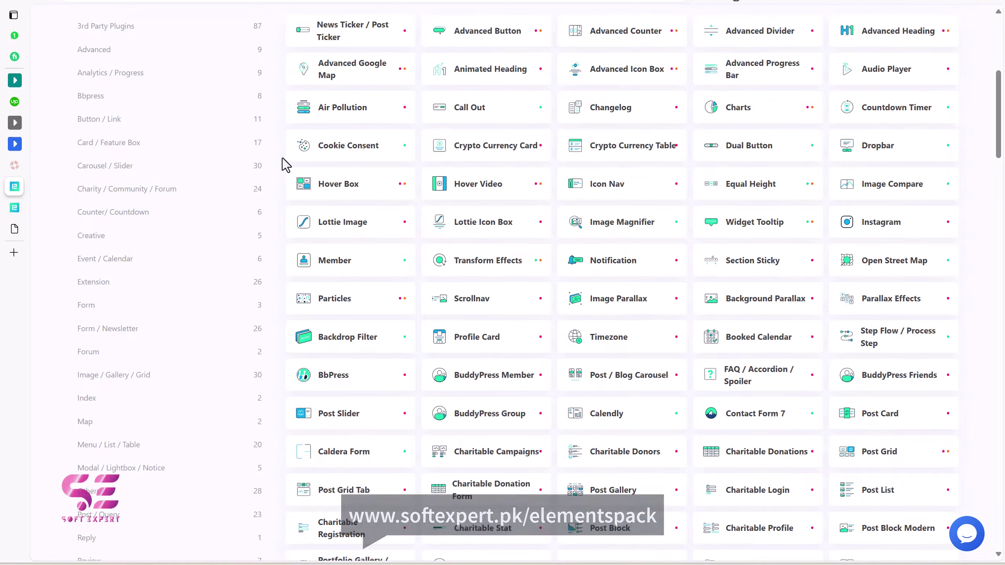
{"action": "scroll", "coordinate": [282, 158], "scroll_direction": "up", "scroll_amount": 8}
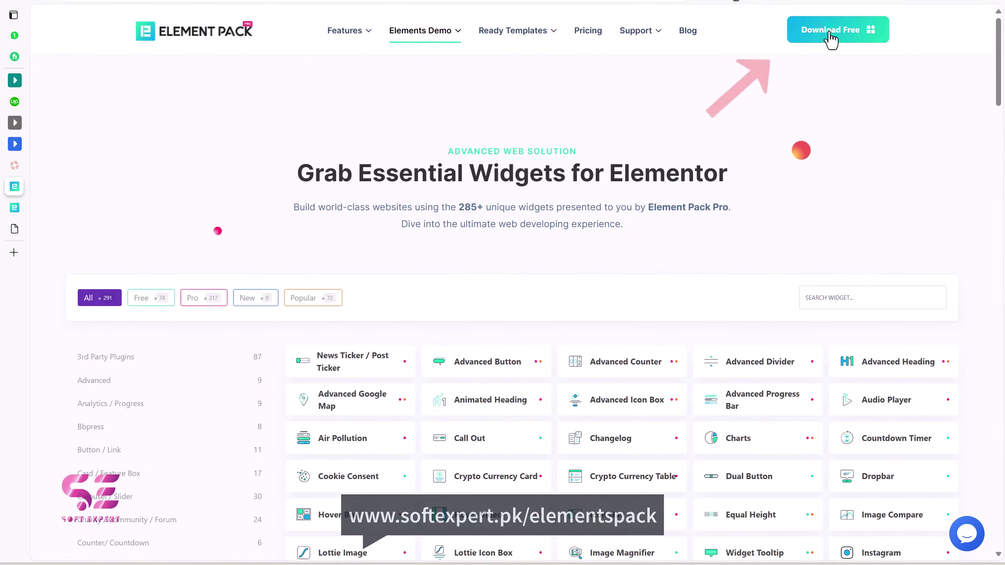
{"action": "left_click", "coordinate": [835, 36]}
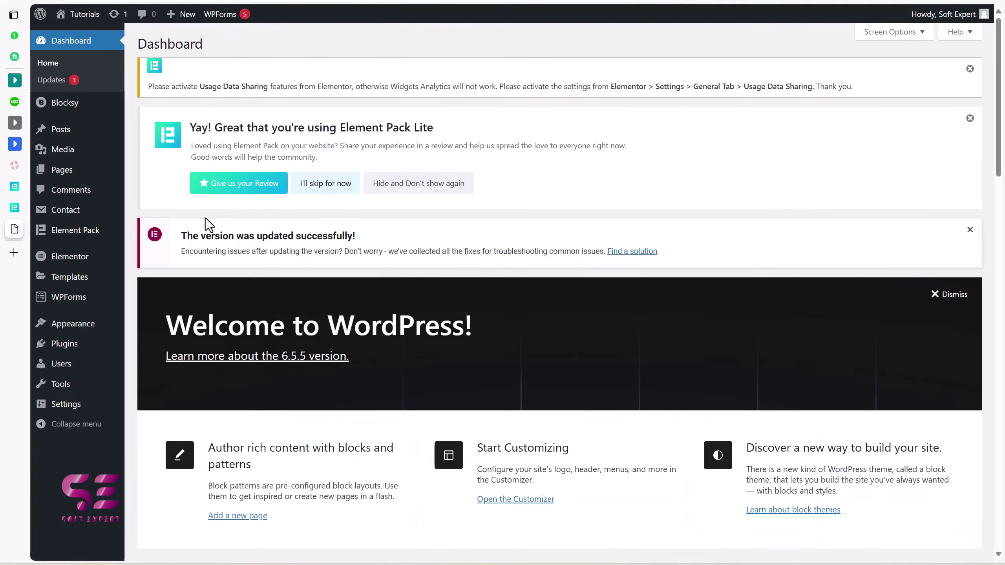
In the WordPress dashboard, open the upload form for adding a new plugin from a .zip file
{"action": "mouse_move", "coordinate": [94, 343]}
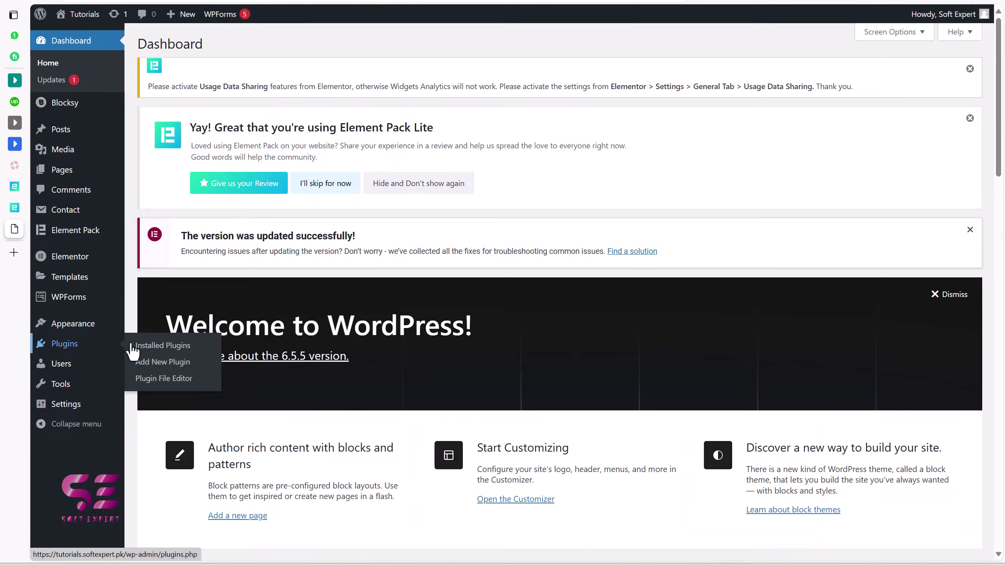
{"action": "left_click", "coordinate": [159, 363]}
{"action": "left_click", "coordinate": [254, 57]}
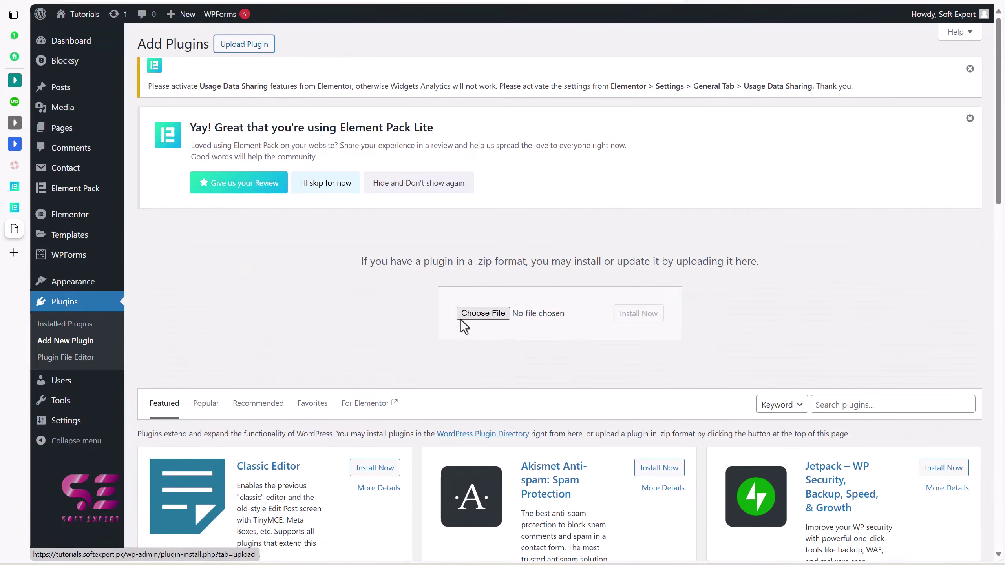
Choose the bdthemes-element-pack-lite .zip file from Downloads as the plugin to upload
{"action": "left_click", "coordinate": [500, 314]}
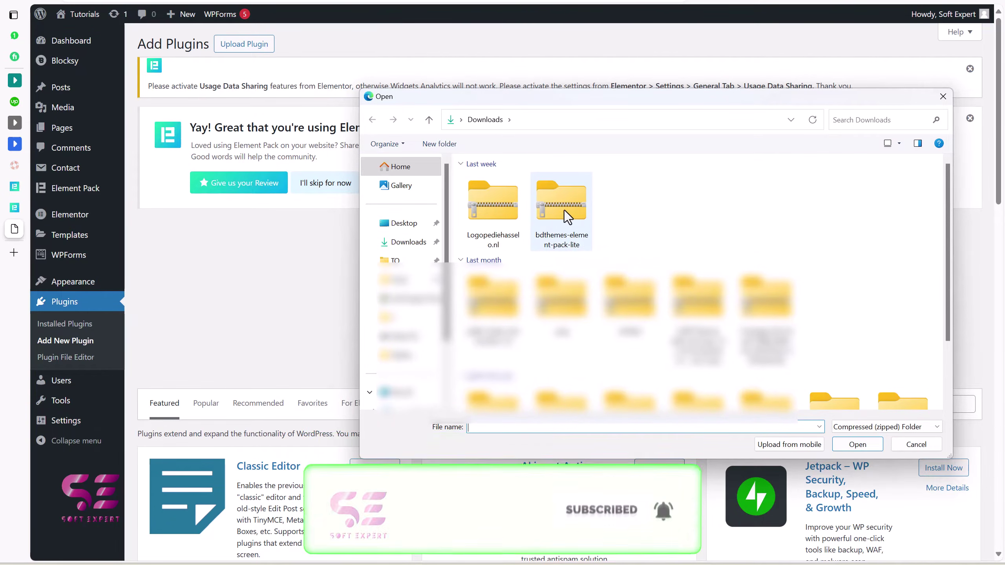
{"action": "left_click", "coordinate": [556, 217]}
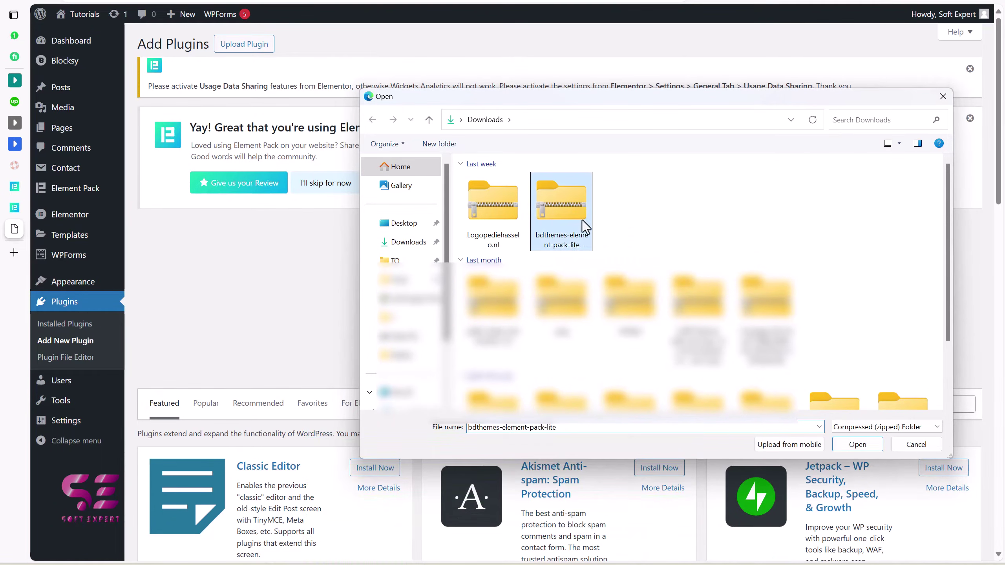
{"action": "left_click", "coordinate": [856, 444]}
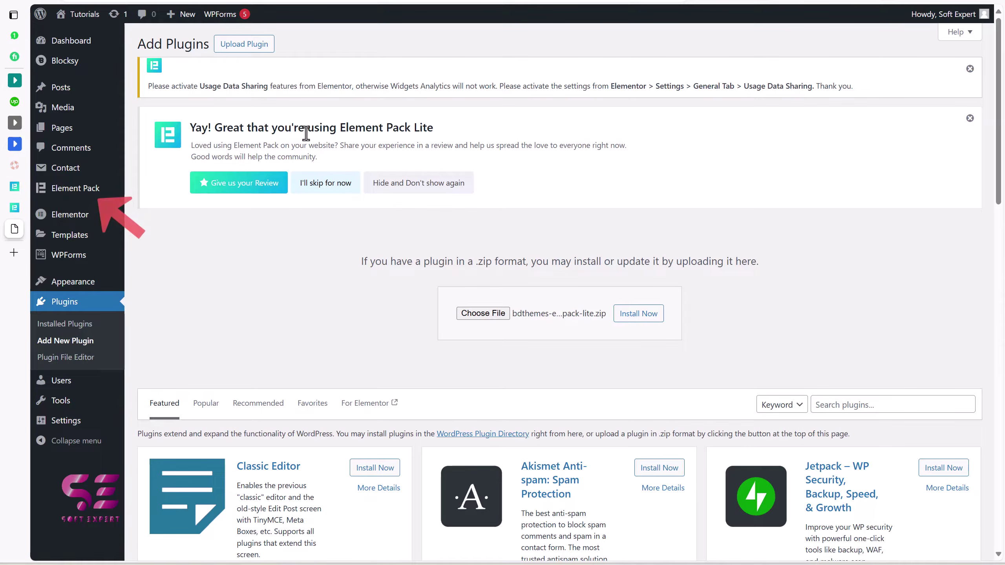
Open Element Pack's core widget settings and filter the list to show only the free widgets
{"action": "mouse_move", "coordinate": [76, 193]}
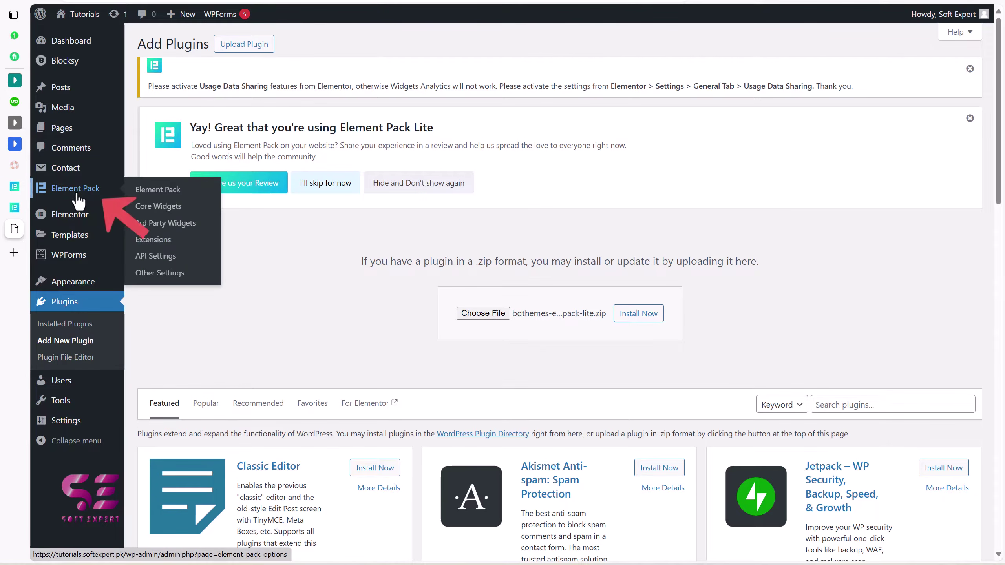
{"action": "left_click", "coordinate": [78, 199]}
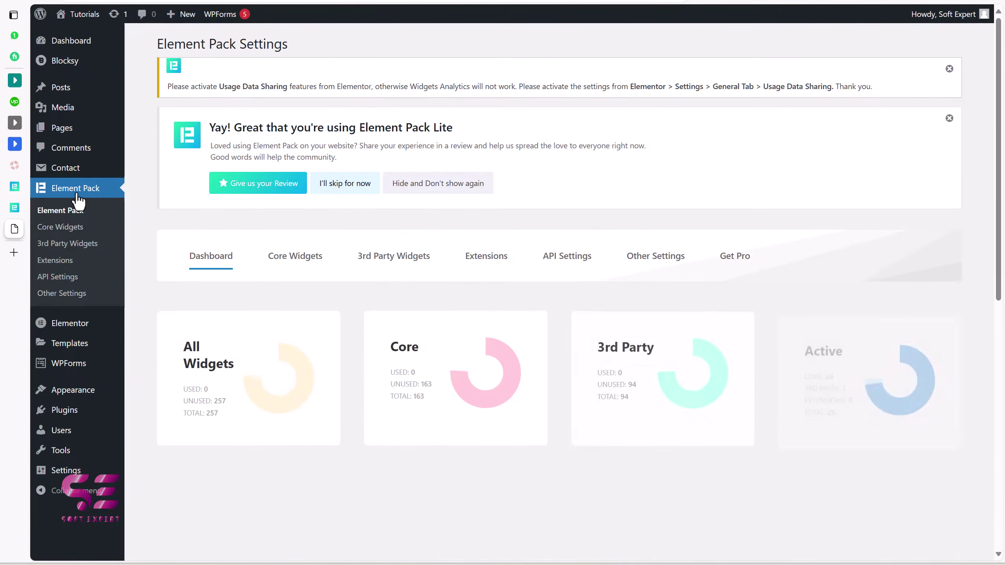
{"action": "left_click", "coordinate": [281, 255]}
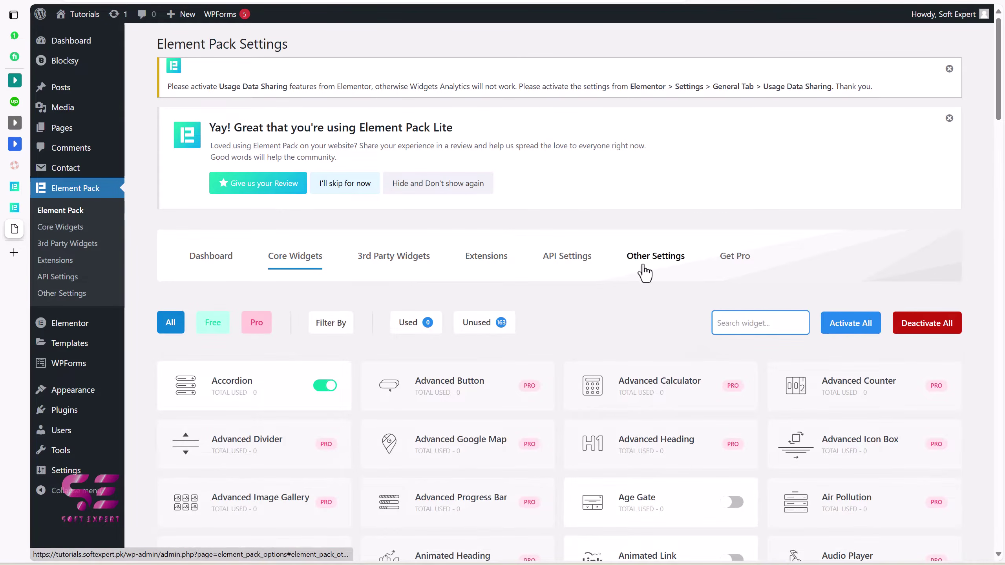
{"action": "scroll", "coordinate": [623, 295], "scroll_direction": "down", "scroll_amount": 3}
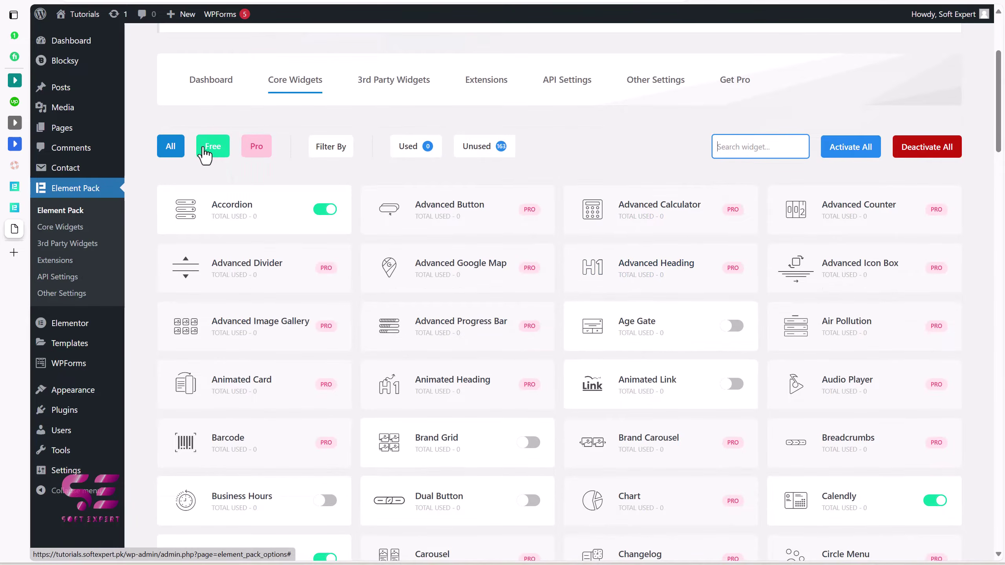
{"action": "left_click", "coordinate": [213, 149]}
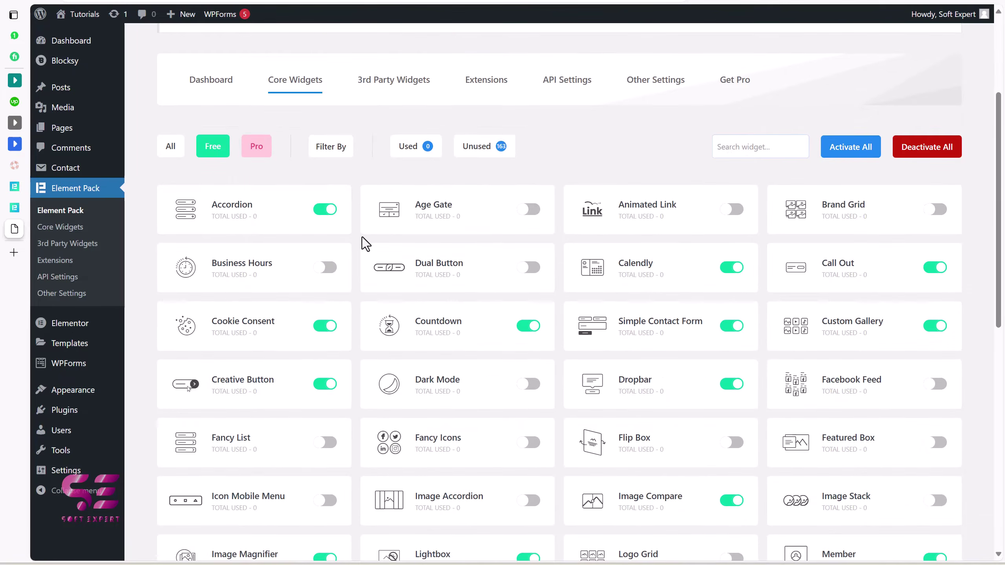
Find the Flip Box widget by searching for "fl", enable it and save the settings
{"action": "scroll", "coordinate": [364, 241], "scroll_direction": "down", "scroll_amount": 1}
{"action": "scroll", "coordinate": [363, 239], "scroll_direction": "down", "scroll_amount": 3}
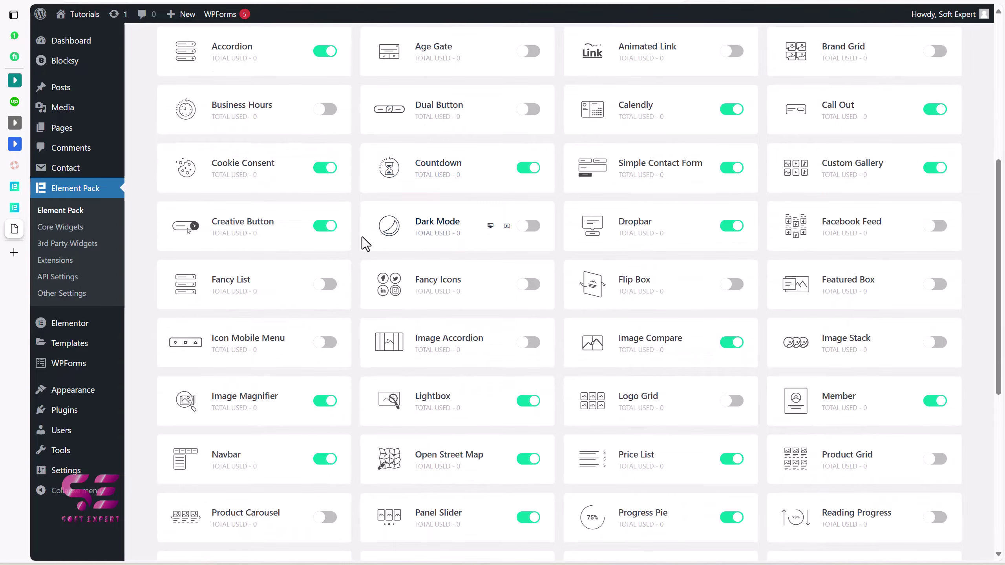
{"action": "scroll", "coordinate": [364, 243], "scroll_direction": "up", "scroll_amount": 3}
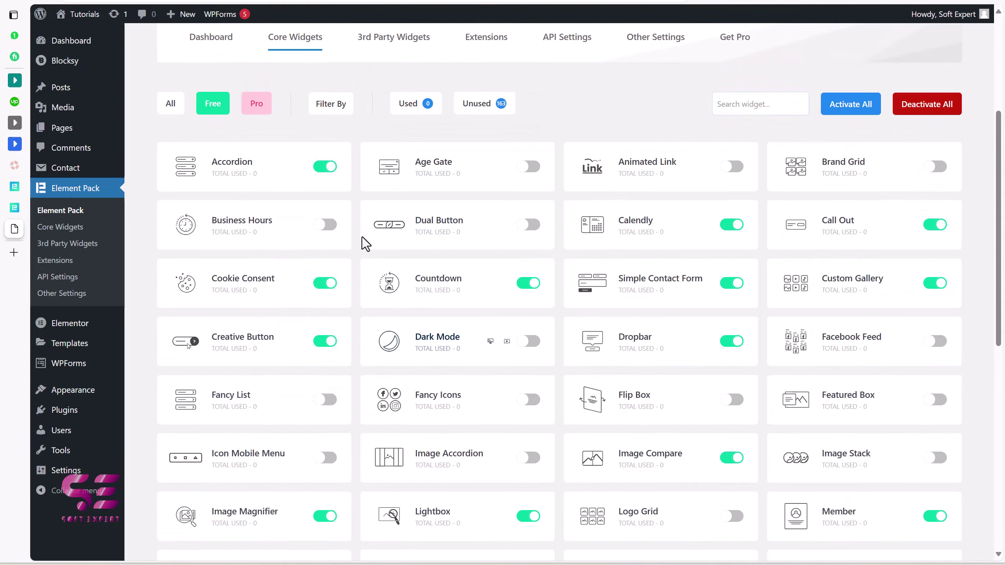
{"action": "left_click", "coordinate": [738, 111]}
{"action": "type", "text": "fl"}
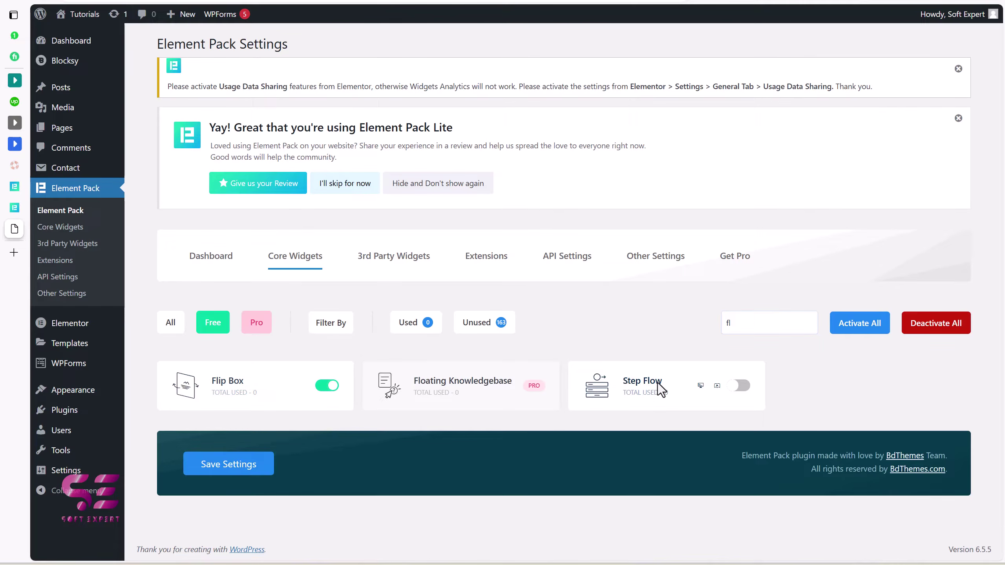
{"action": "left_click", "coordinate": [214, 477]}
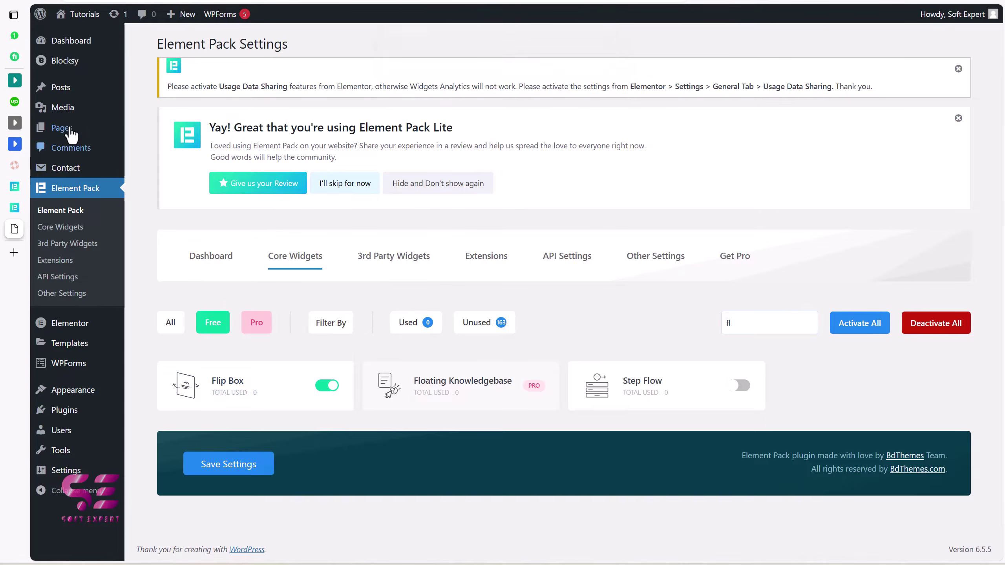
Add a new page titled "Flip box" and open it for editing with Elementor
{"action": "mouse_move", "coordinate": [112, 132]}
{"action": "key", "text": "Escape"}
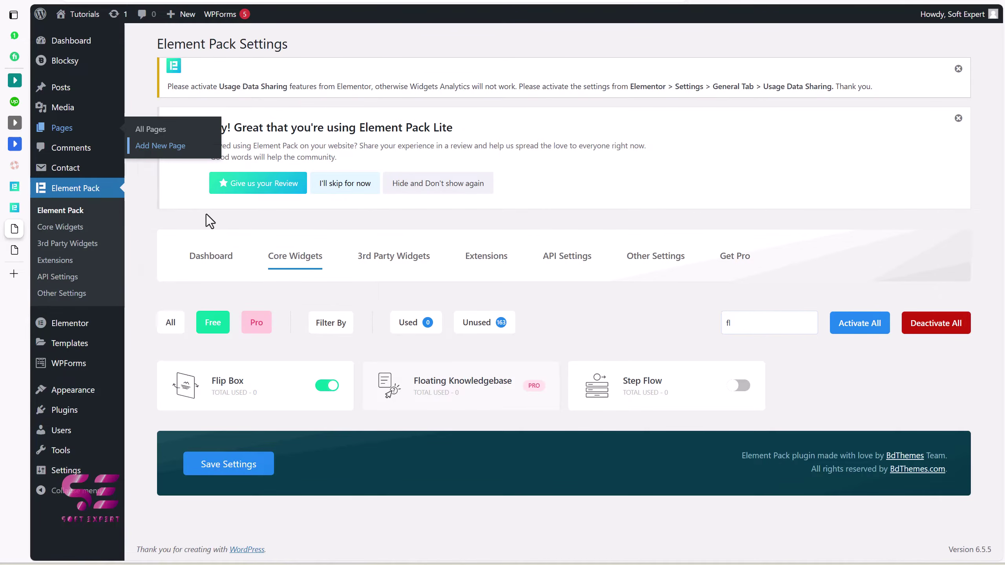
{"action": "mouse_move", "coordinate": [79, 323]}
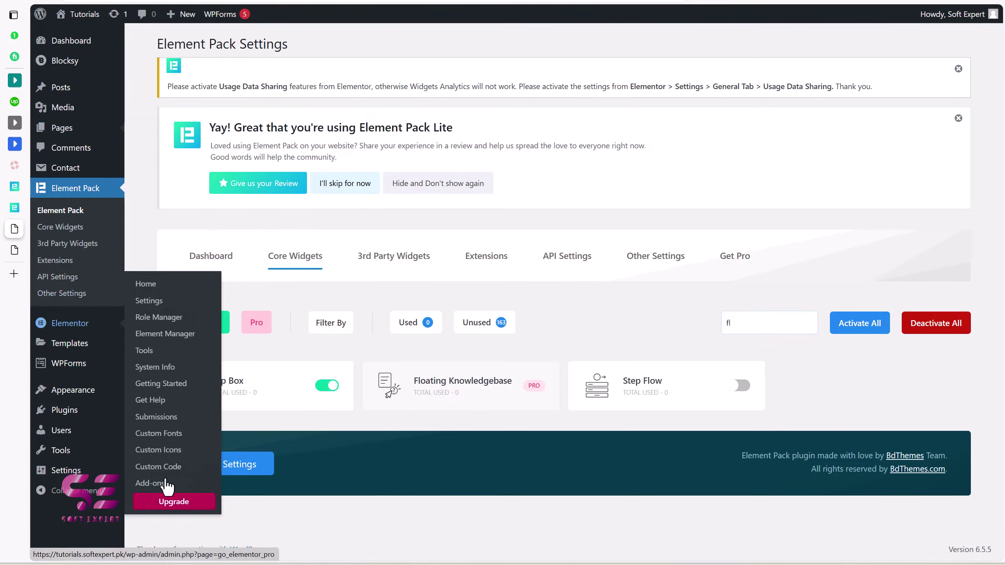
{"action": "left_click", "coordinate": [14, 253]}
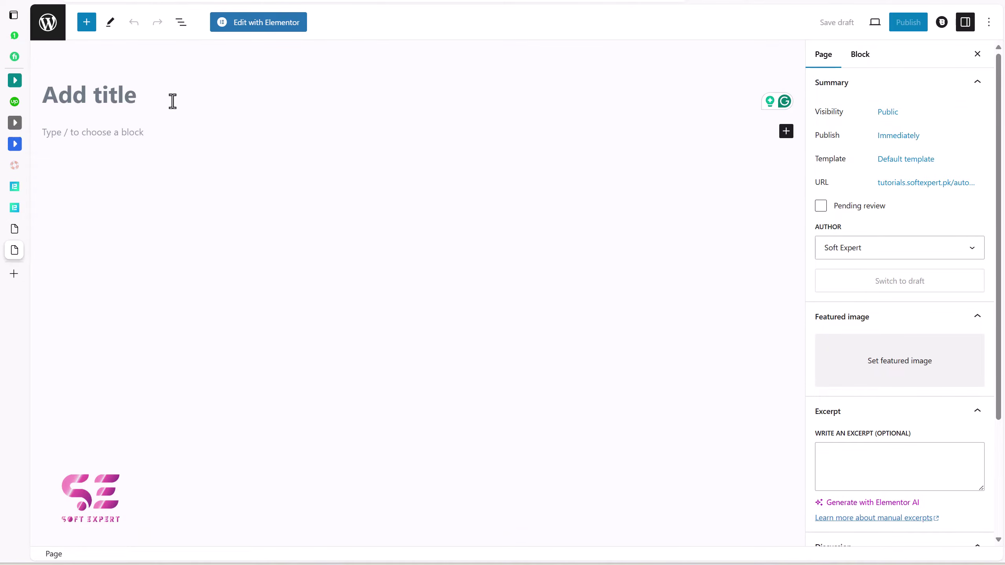
{"action": "type", "text": "Flip box"}
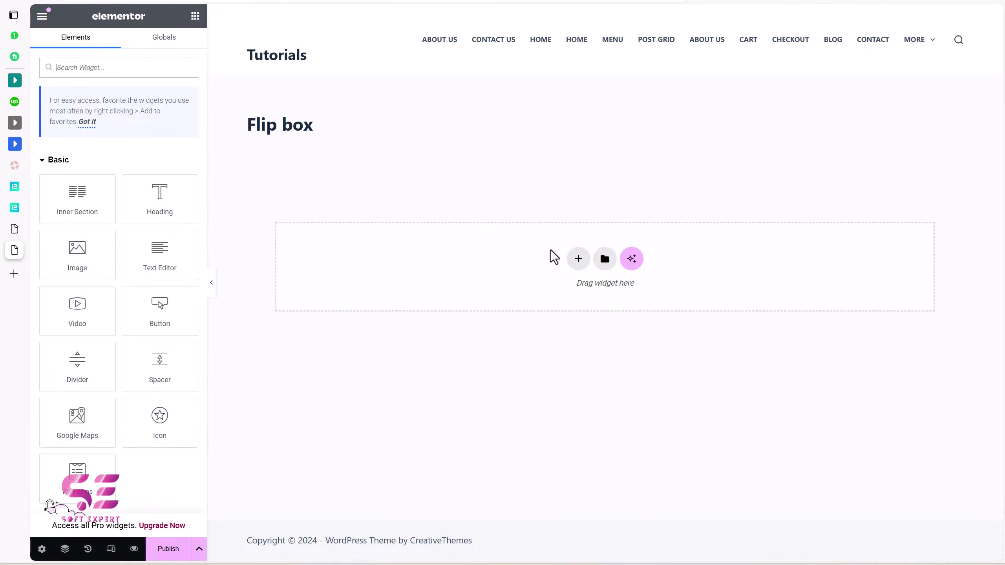
Add a section with three equal columns and place Element Pack's Flip Box widget in its first column
{"action": "left_click", "coordinate": [578, 258]}
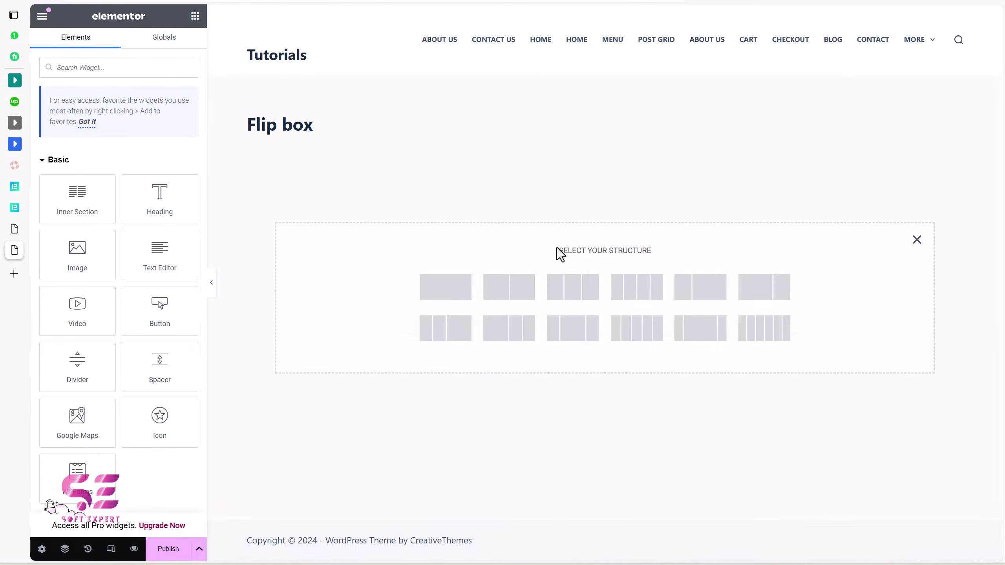
{"action": "left_click", "coordinate": [569, 285]}
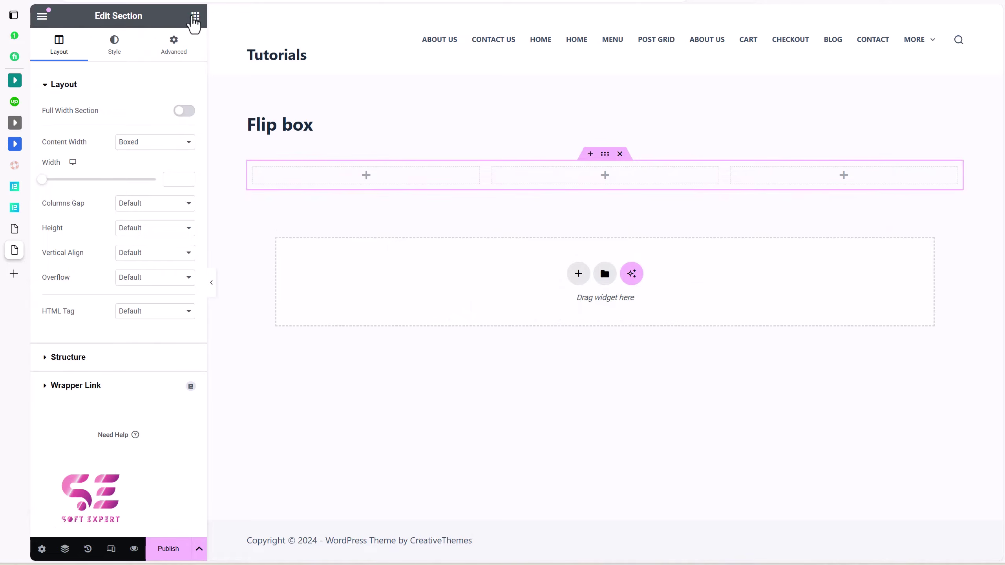
{"action": "left_click", "coordinate": [234, 20]}
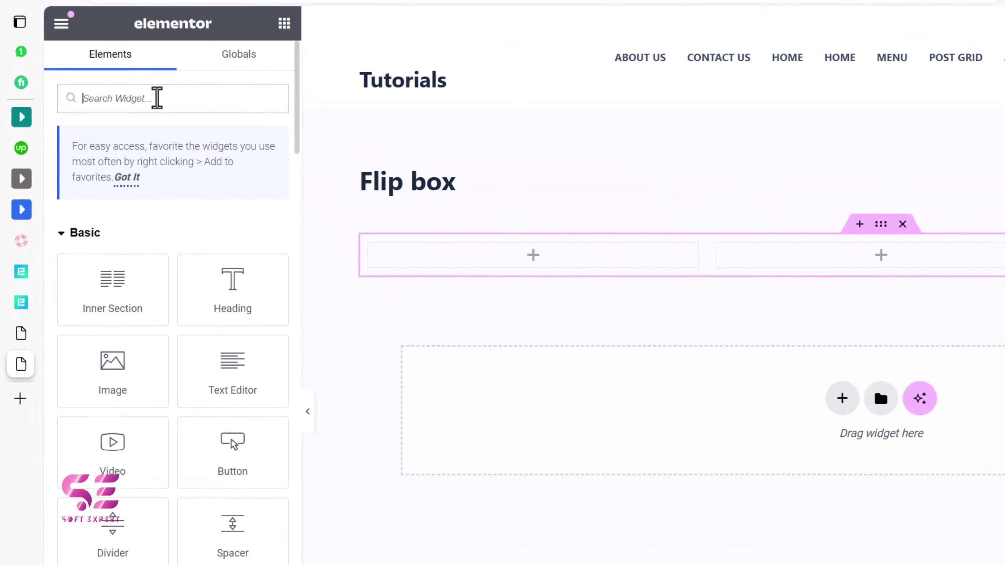
{"action": "type", "text": "fli"}
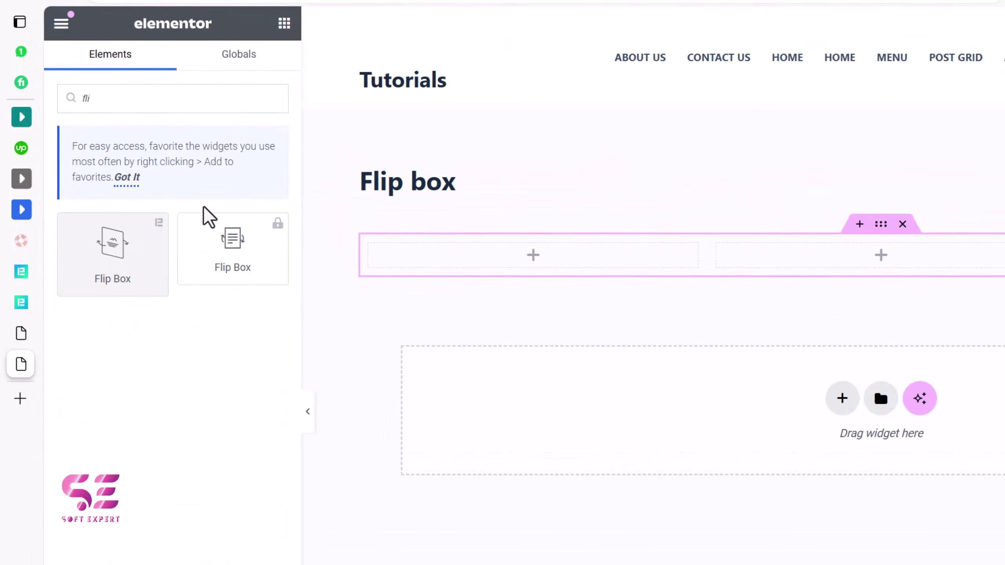
{"action": "left_click", "coordinate": [231, 222]}
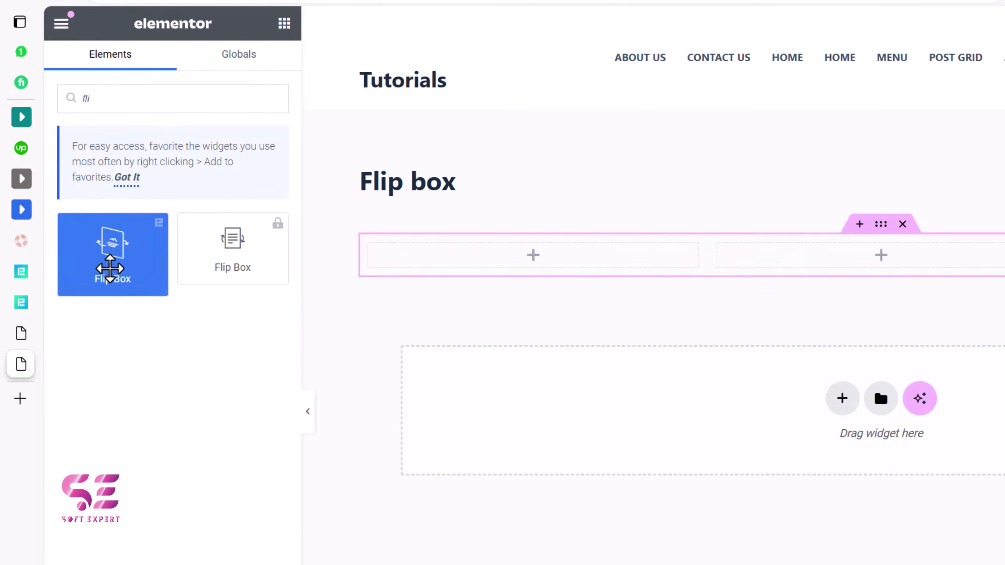
{"action": "left_click_drag", "start_coordinate": [106, 252], "coordinate": [489, 258]}
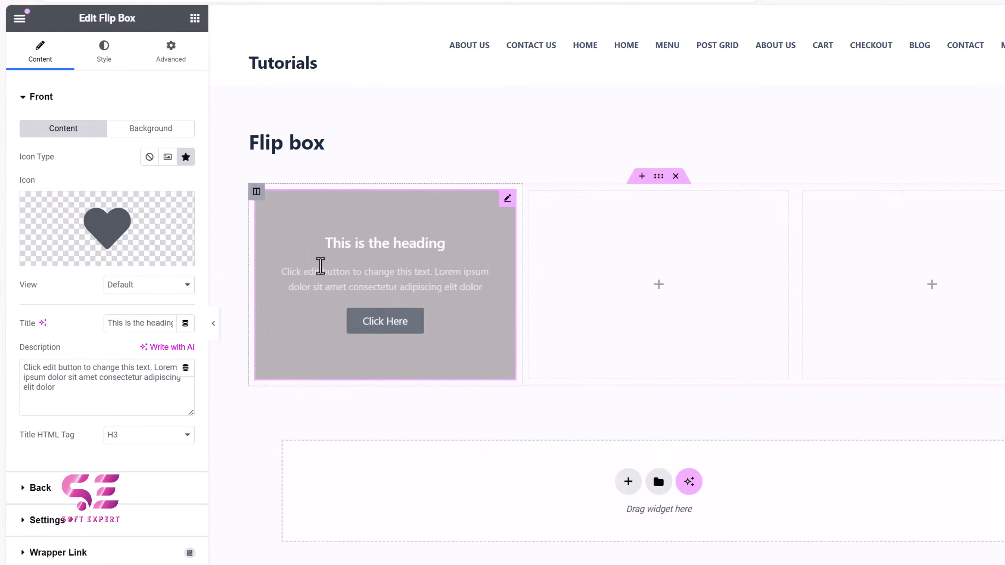
Replace the flip box's front icon with the broken heart from the icon library and set its view to Stacked
{"action": "mouse_move", "coordinate": [161, 237]}
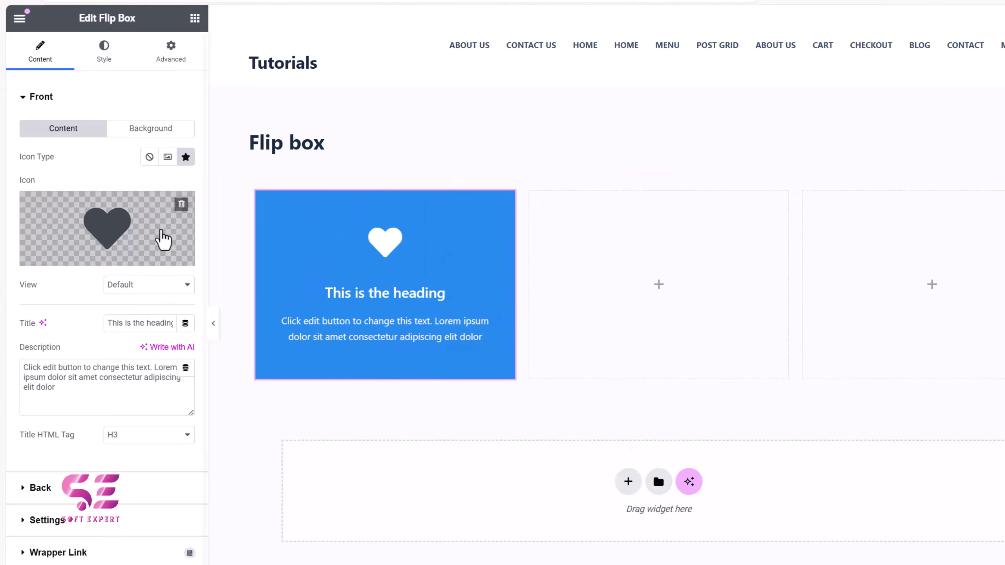
{"action": "left_click", "coordinate": [143, 222]}
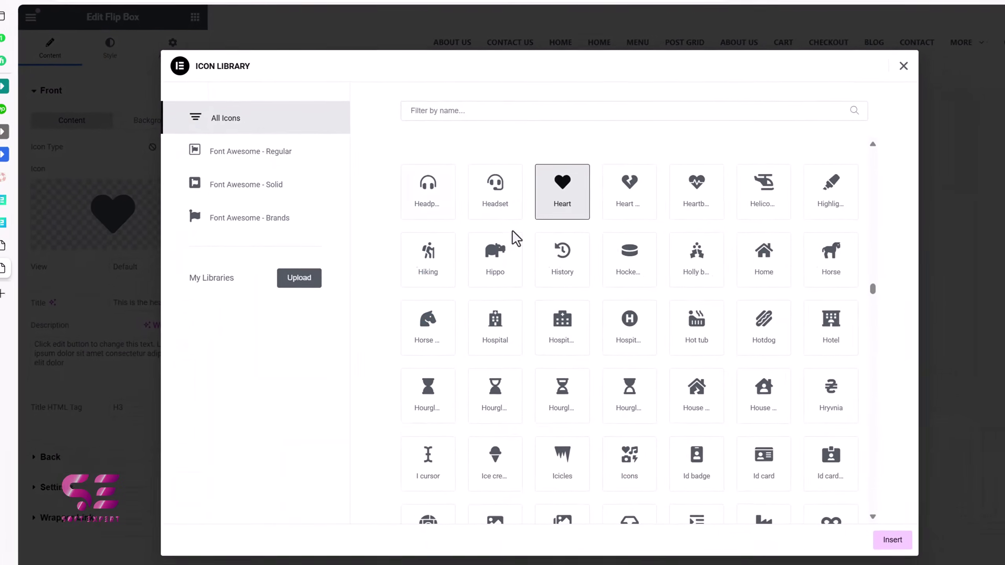
{"action": "left_click", "coordinate": [581, 194]}
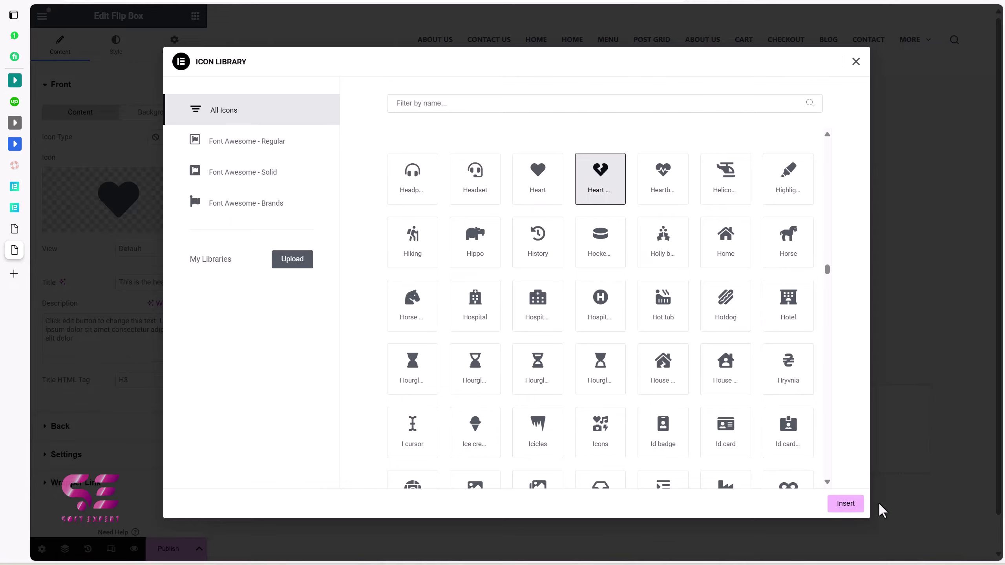
{"action": "left_click", "coordinate": [846, 503]}
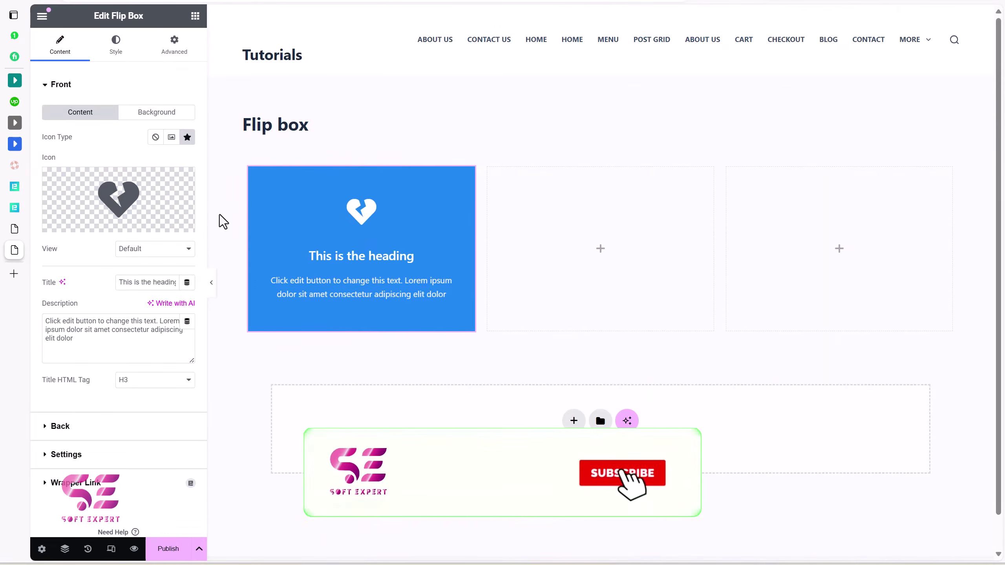
{"action": "left_click", "coordinate": [157, 248]}
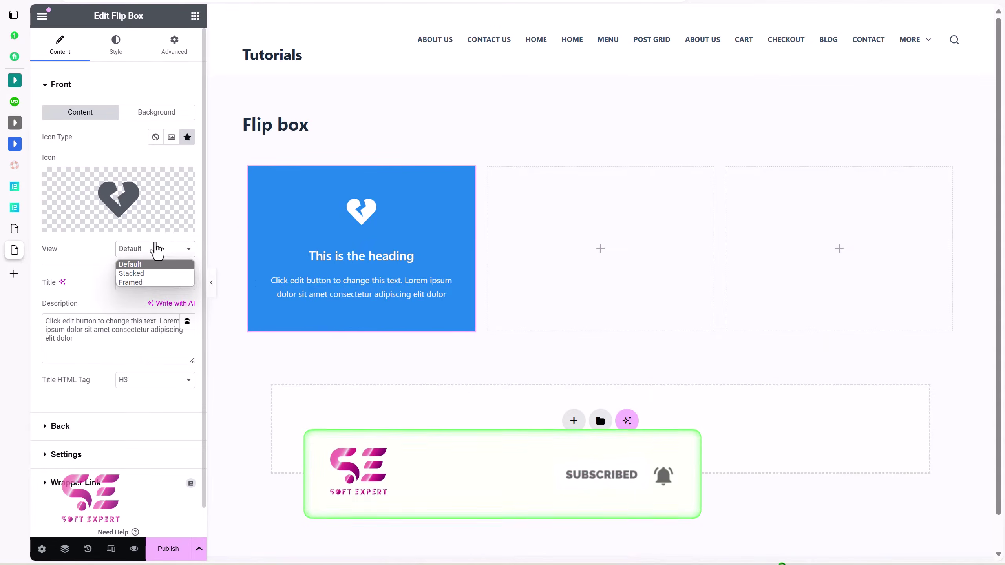
{"action": "left_click", "coordinate": [146, 274]}
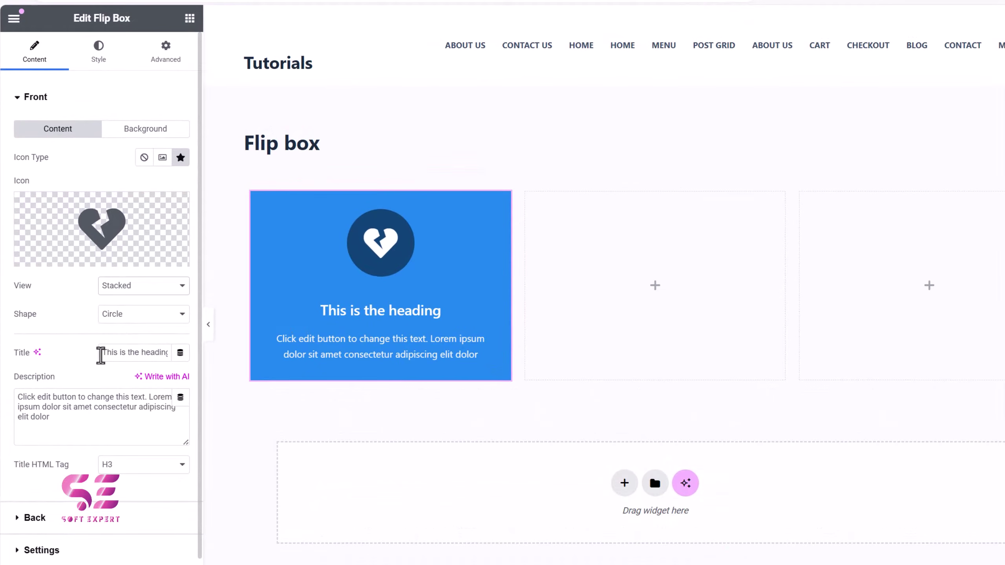
Set the flip box's front title to "Soft Expert" and review the remaining front content settings
{"action": "left_click_drag", "start_coordinate": [101, 352], "coordinate": [168, 352]}
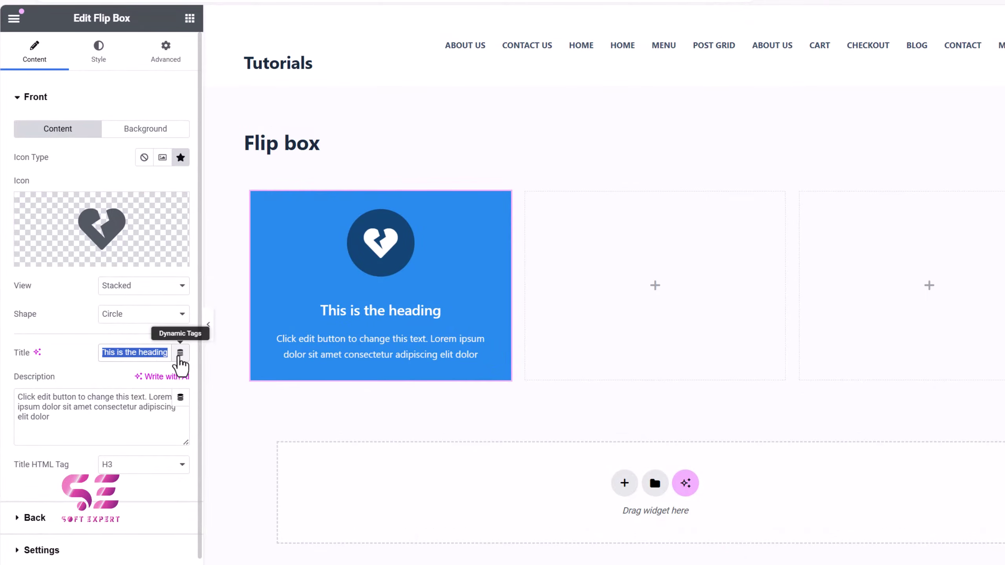
{"action": "type", "text": "Soft Expert"}
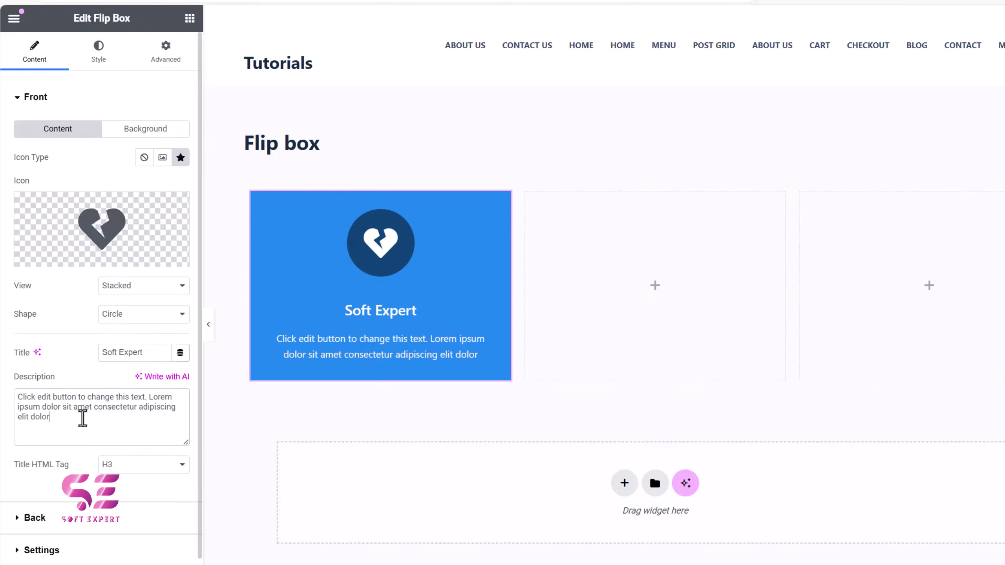
{"action": "left_click_drag", "start_coordinate": [82, 418], "coordinate": [17, 397]}
{"action": "left_click", "coordinate": [79, 463]}
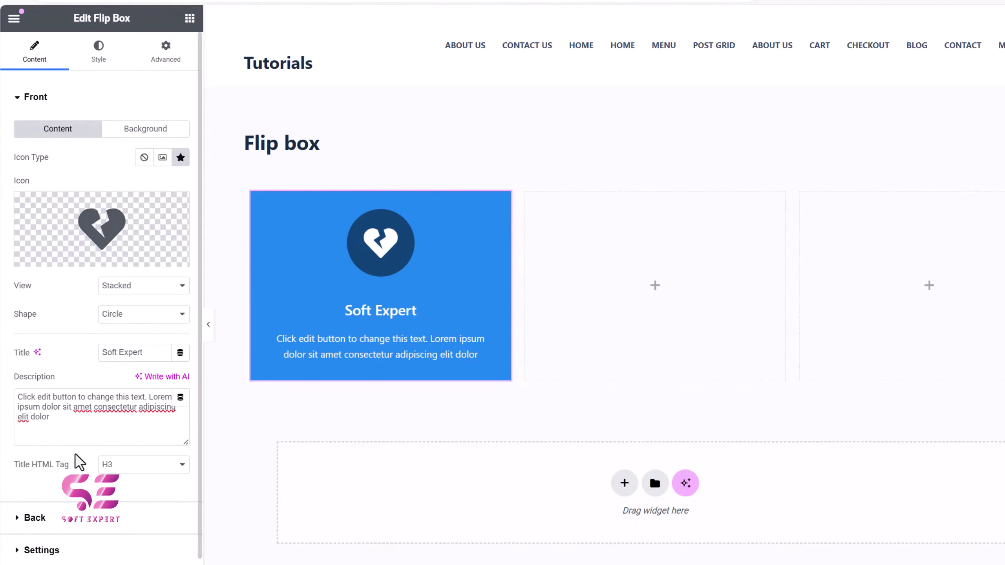
{"action": "scroll", "coordinate": [77, 459], "scroll_direction": "down", "scroll_amount": 2}
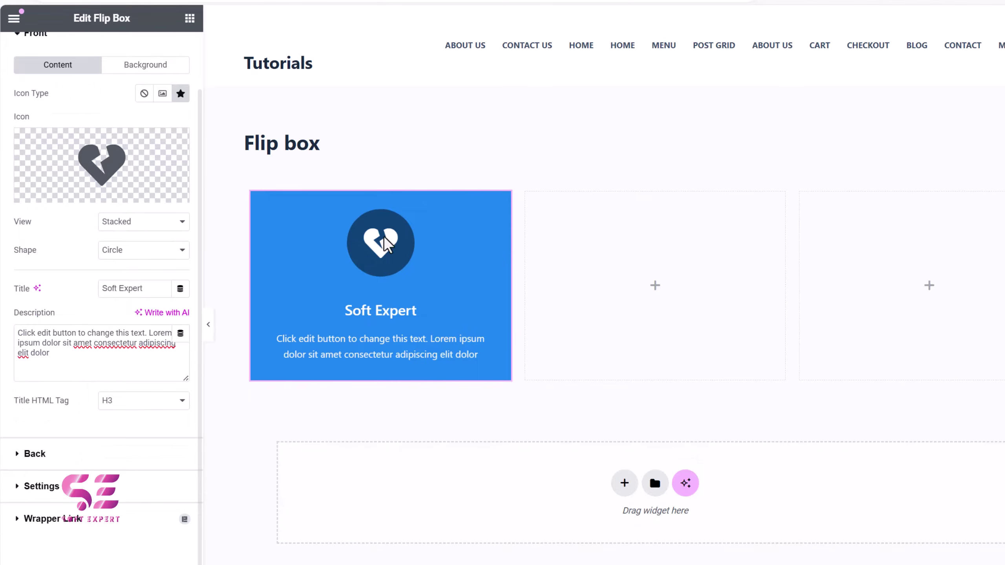
{"action": "mouse_move", "coordinate": [363, 253]}
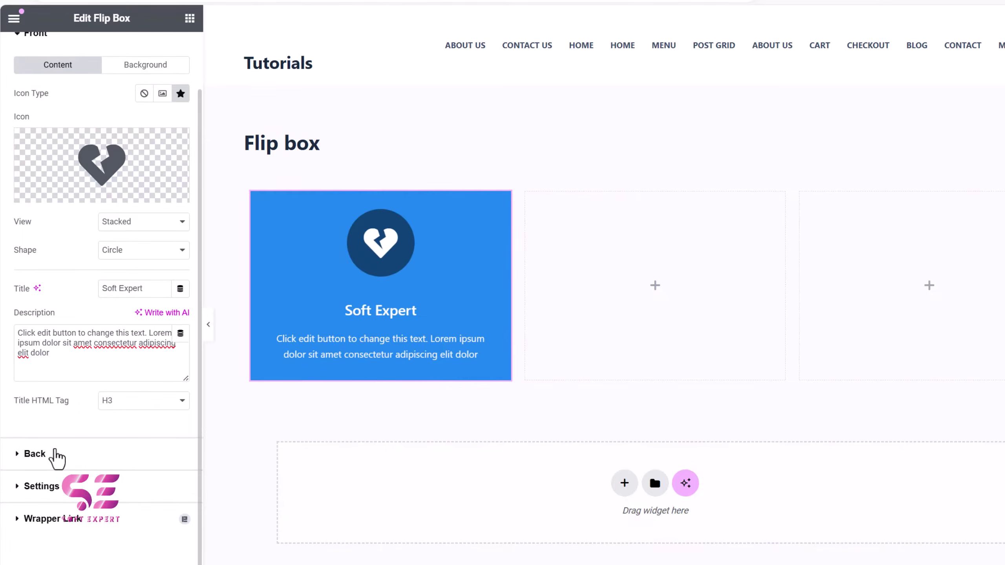
Change the title on the flip box's back to "This is back side"
{"action": "left_click", "coordinate": [35, 454]}
{"action": "left_click_drag", "start_coordinate": [130, 189], "coordinate": [201, 189]}
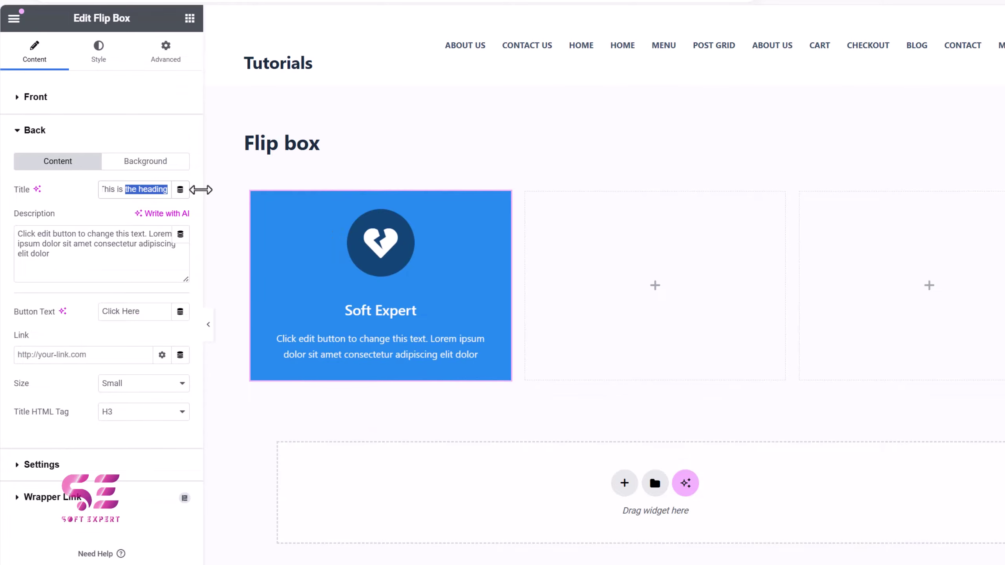
{"action": "type", "text": "back side"}
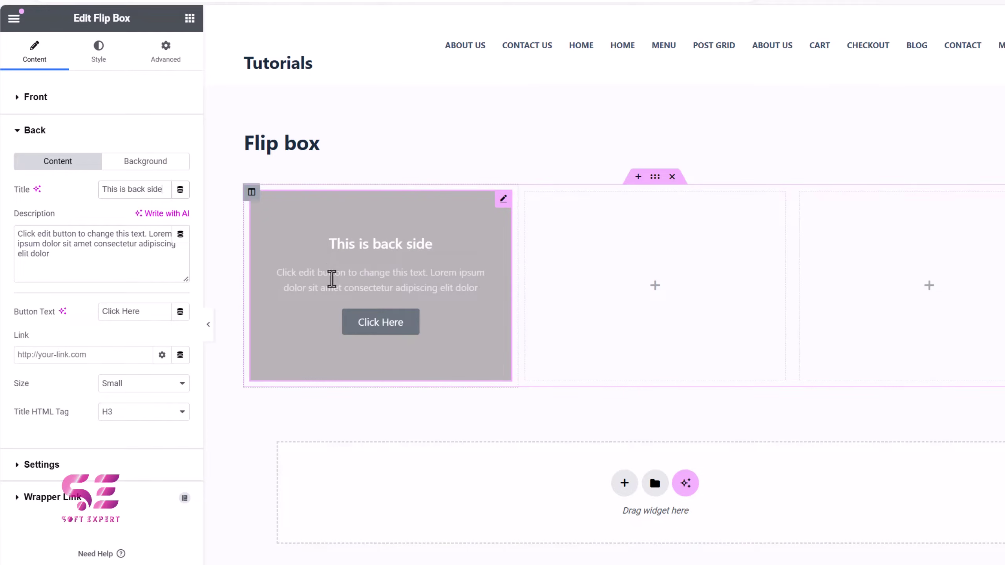
Set the text of the button on the flip box's back to "Learn More" and its size to Medium
{"action": "key", "text": "Tab"}
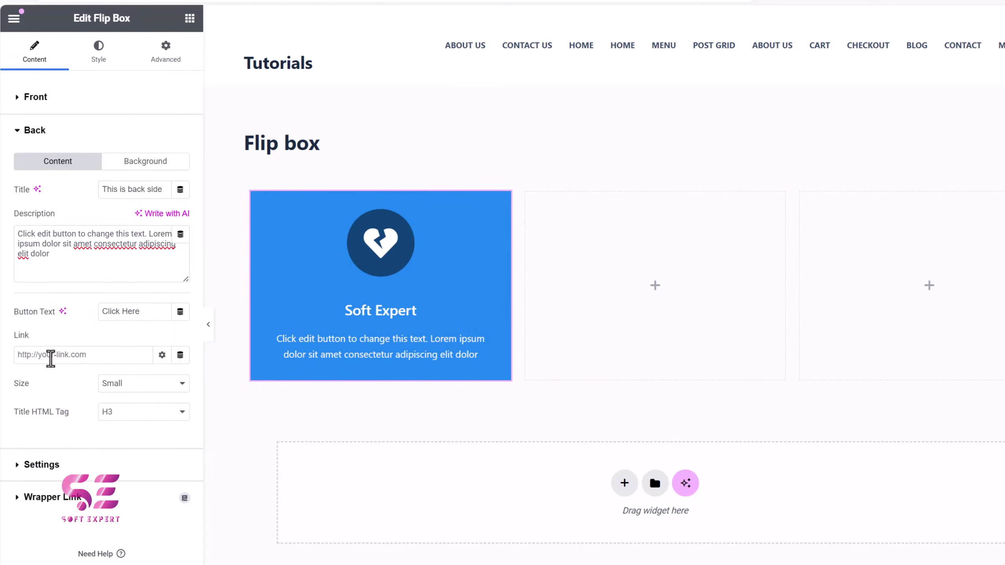
{"action": "left_click_drag", "start_coordinate": [146, 314], "coordinate": [68, 321]}
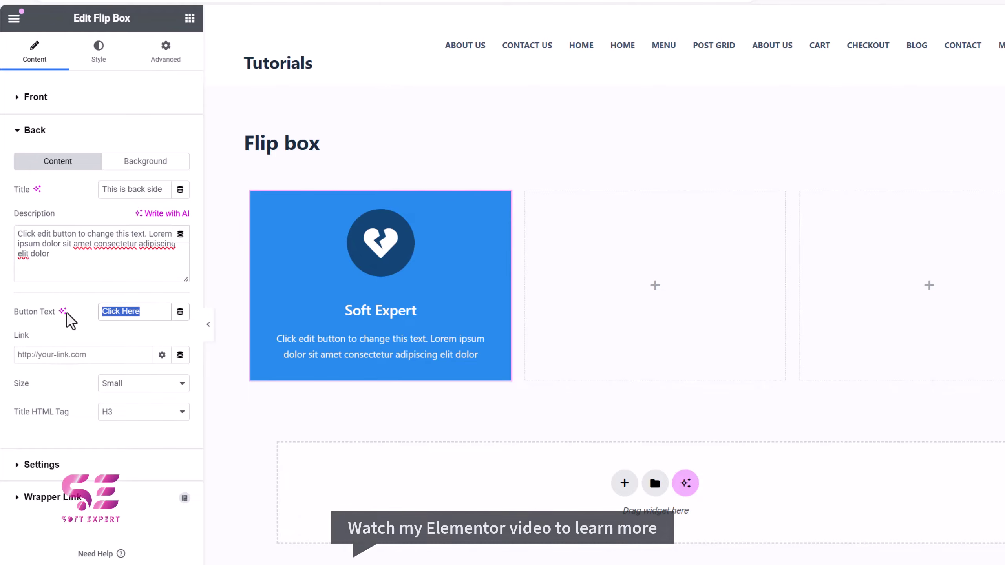
{"action": "type", "text": "Learn More"}
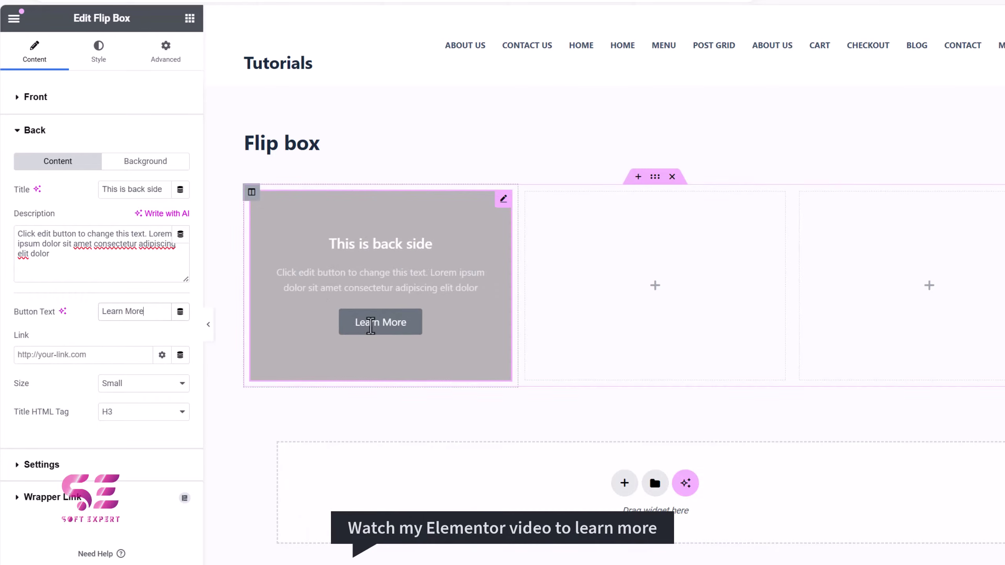
{"action": "left_click", "coordinate": [135, 385]}
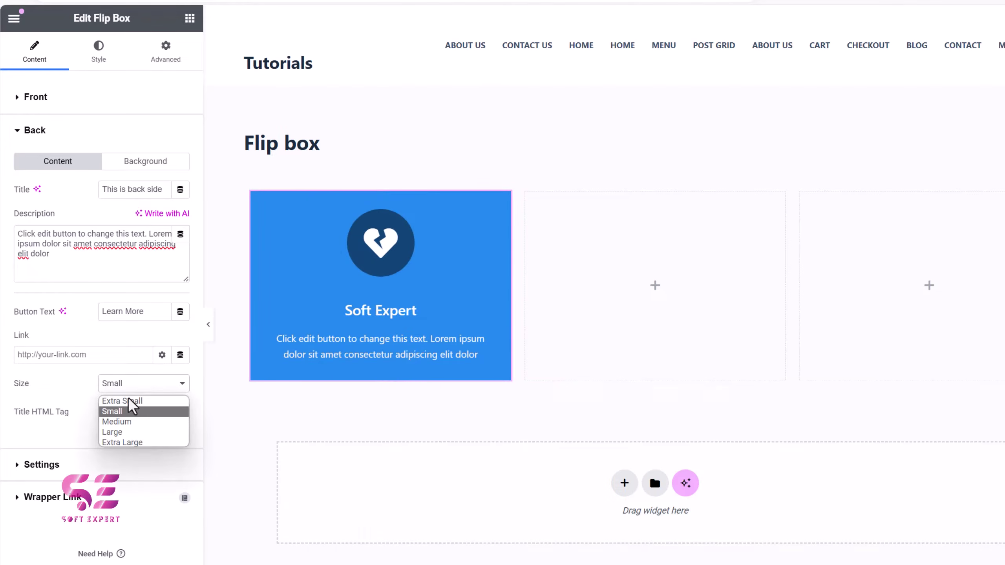
{"action": "left_click", "coordinate": [123, 422]}
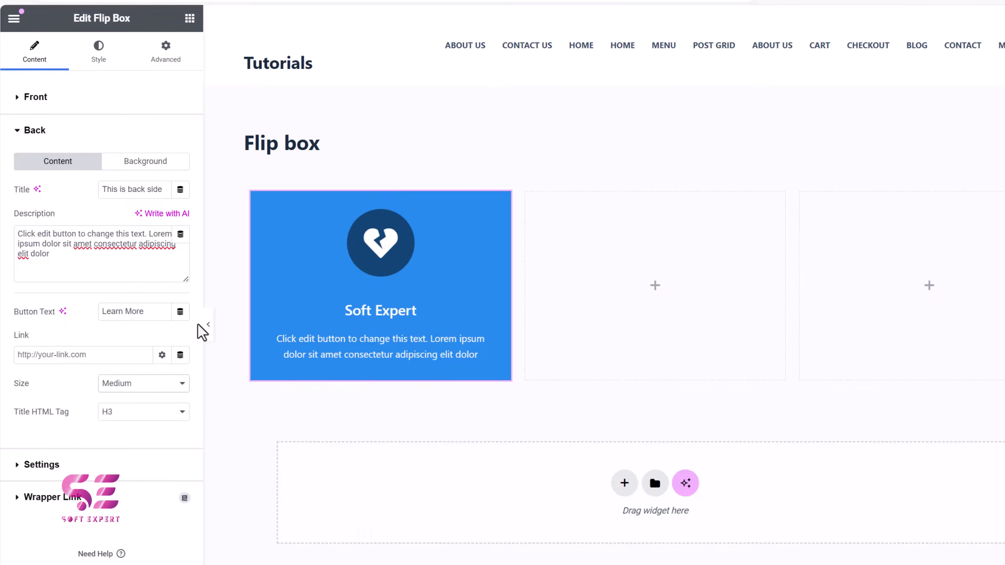
Set the flip box's height to 350 px and its border radius to 34 px
{"action": "left_click", "coordinate": [79, 471]}
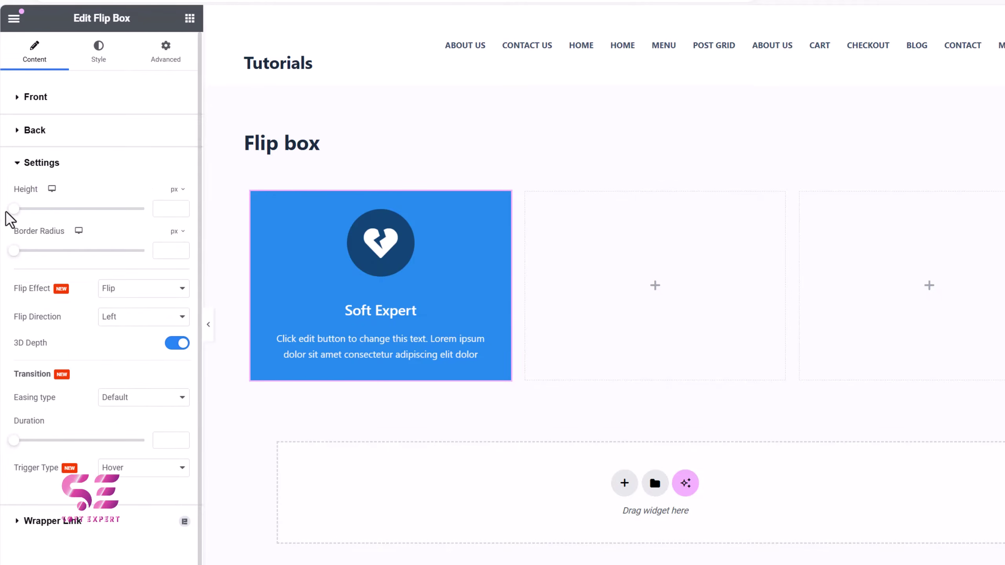
{"action": "left_click_drag", "start_coordinate": [20, 209], "coordinate": [75, 210]}
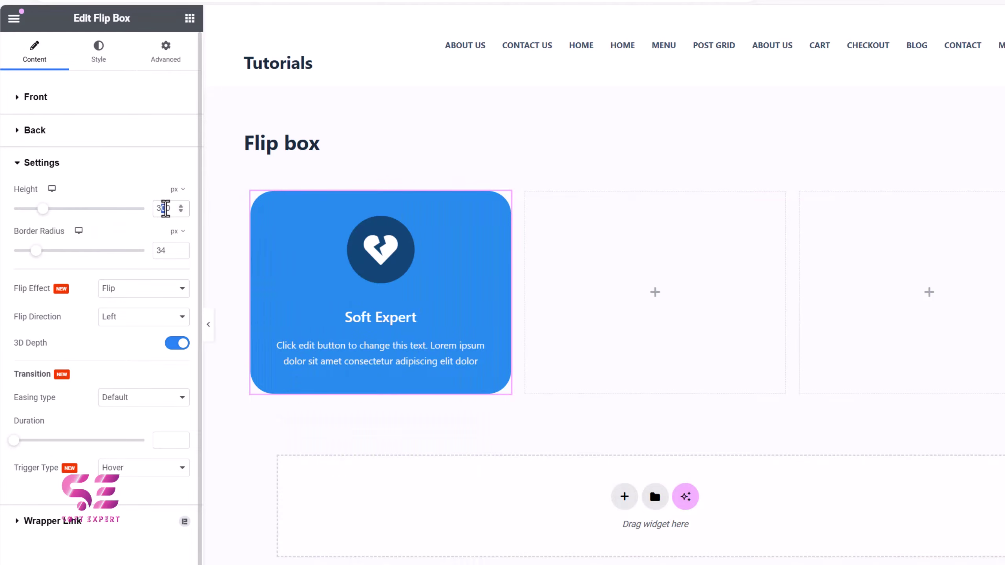
{"action": "type", "text": "5"}
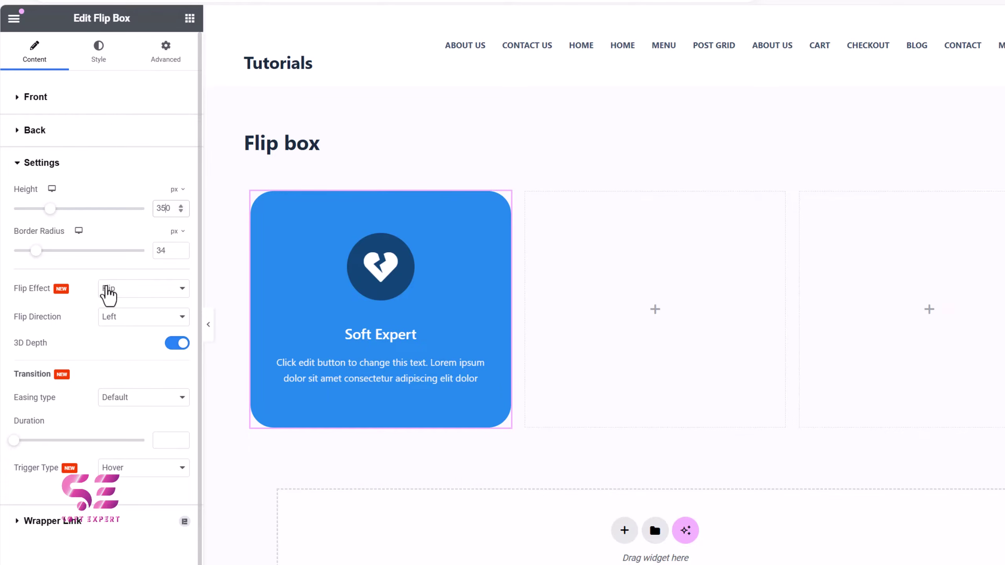
Try the Slide, Push, Zoom In and Zoom Out flip effects on the flip box
{"action": "left_click", "coordinate": [106, 291]}
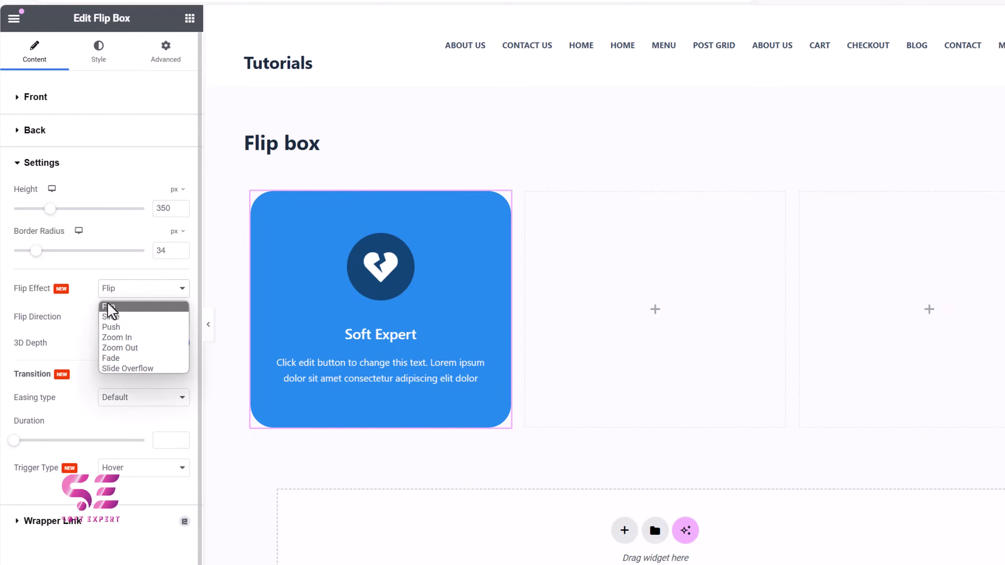
{"action": "left_click", "coordinate": [112, 316]}
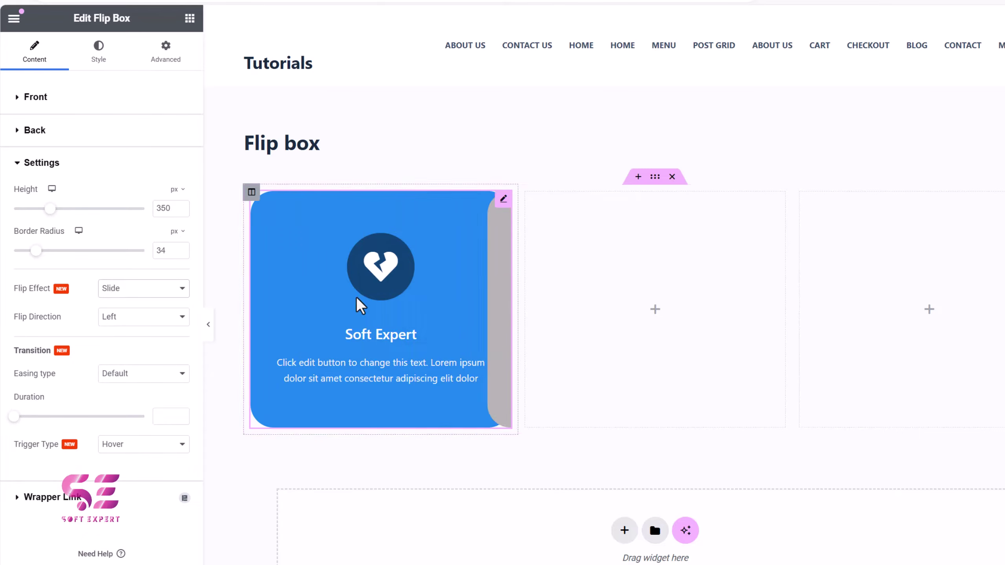
{"action": "left_click", "coordinate": [139, 292]}
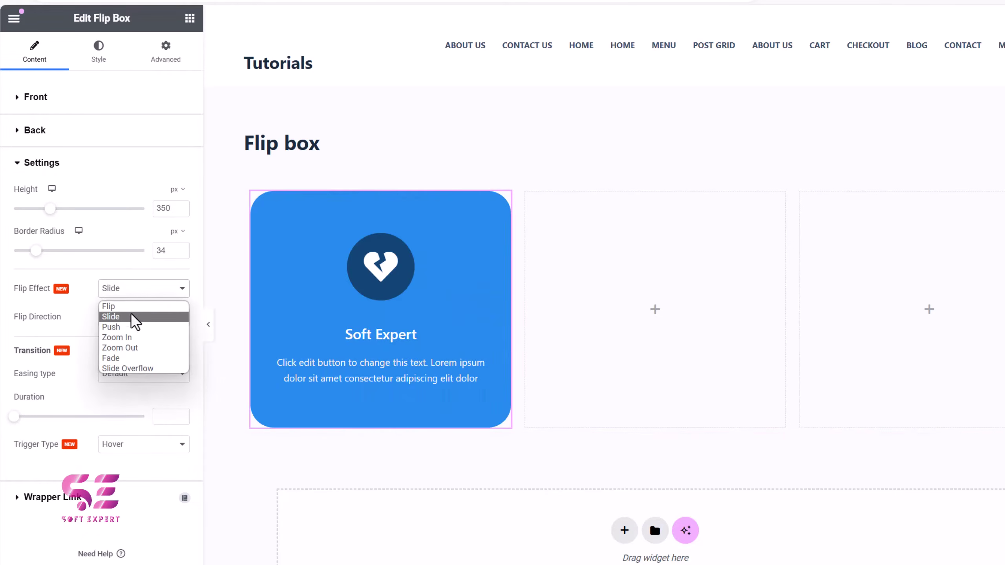
{"action": "left_click", "coordinate": [127, 327]}
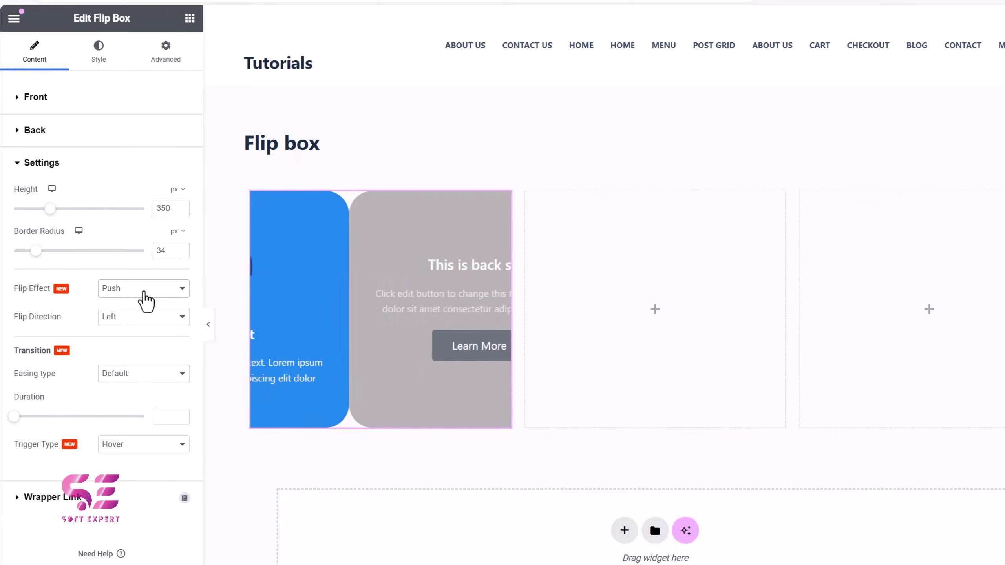
{"action": "left_click", "coordinate": [145, 293]}
{"action": "left_click", "coordinate": [131, 337]}
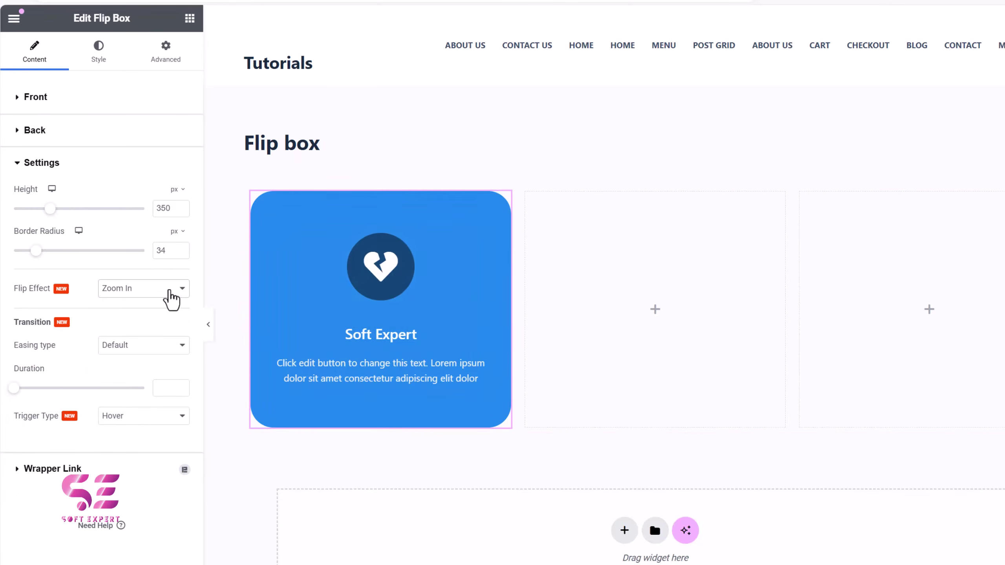
{"action": "left_click", "coordinate": [172, 293]}
{"action": "left_click", "coordinate": [138, 347]}
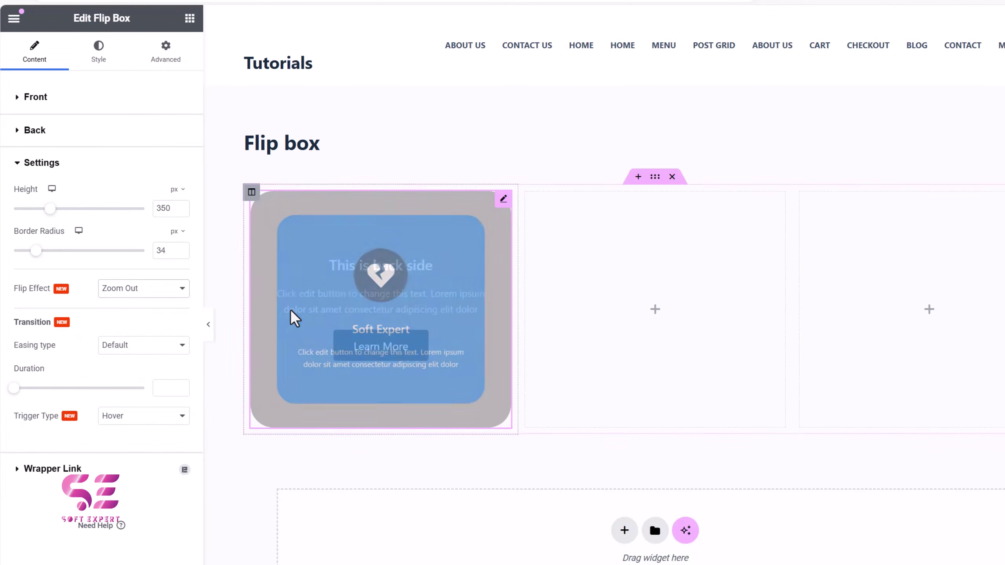
Try the Fade and Slide Overflow effects, look at the trigger types, and set the flip effect back to Flip
{"action": "left_click", "coordinate": [159, 294]}
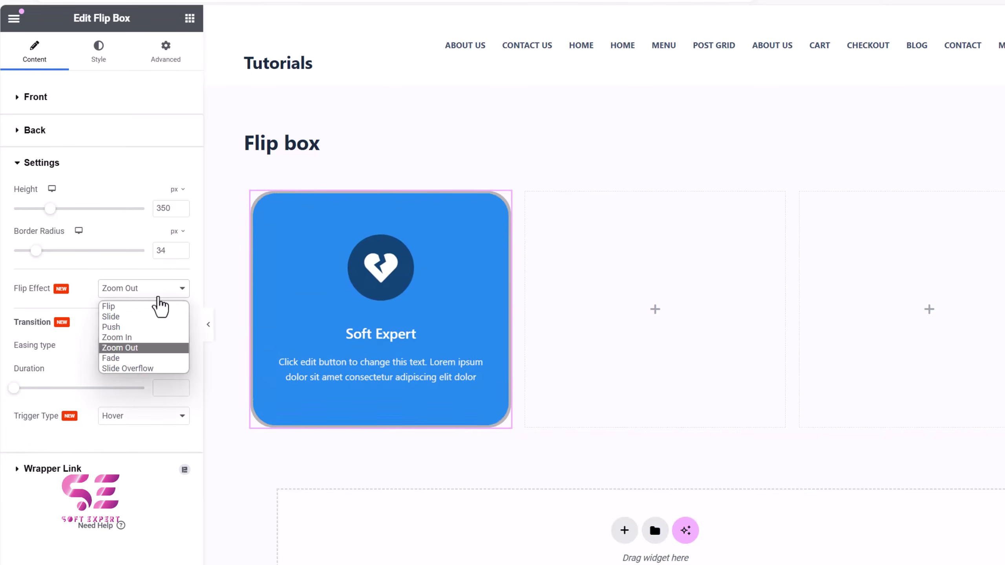
{"action": "left_click", "coordinate": [129, 358]}
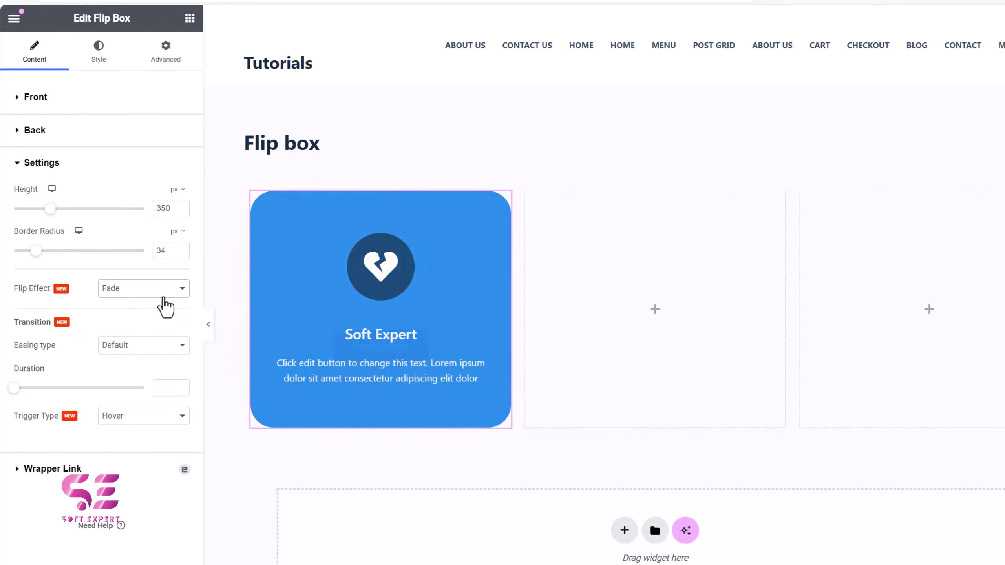
{"action": "left_click", "coordinate": [160, 296]}
{"action": "left_click", "coordinate": [130, 369]}
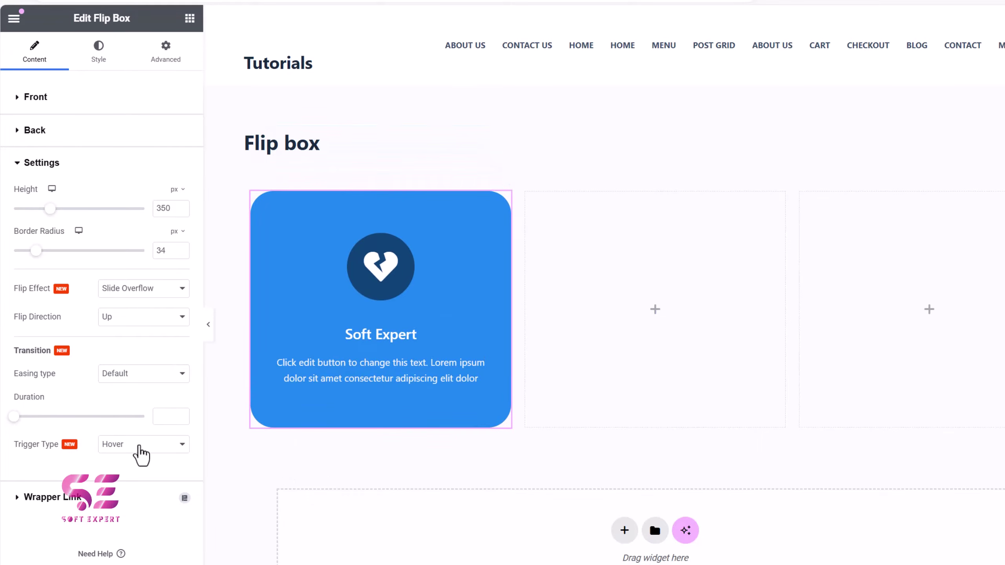
{"action": "left_click", "coordinate": [139, 445]}
{"action": "left_click", "coordinate": [139, 454]}
{"action": "left_click", "coordinate": [119, 291]}
{"action": "left_click", "coordinate": [124, 308]}
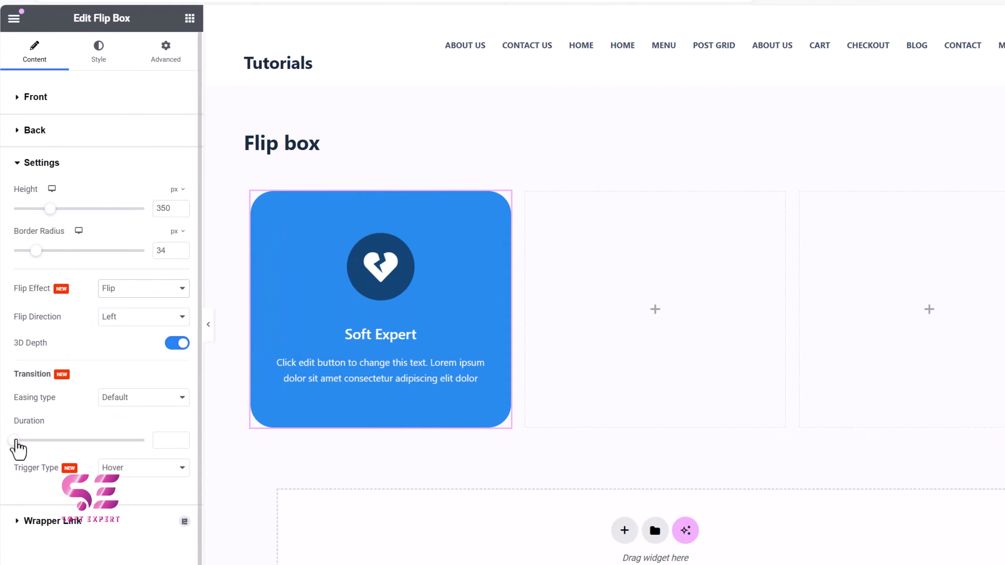
Try a transition duration of 2.7 on the flip box, look at the trigger types, and clear the duration again
{"action": "left_click_drag", "start_coordinate": [14, 439], "coordinate": [83, 440]}
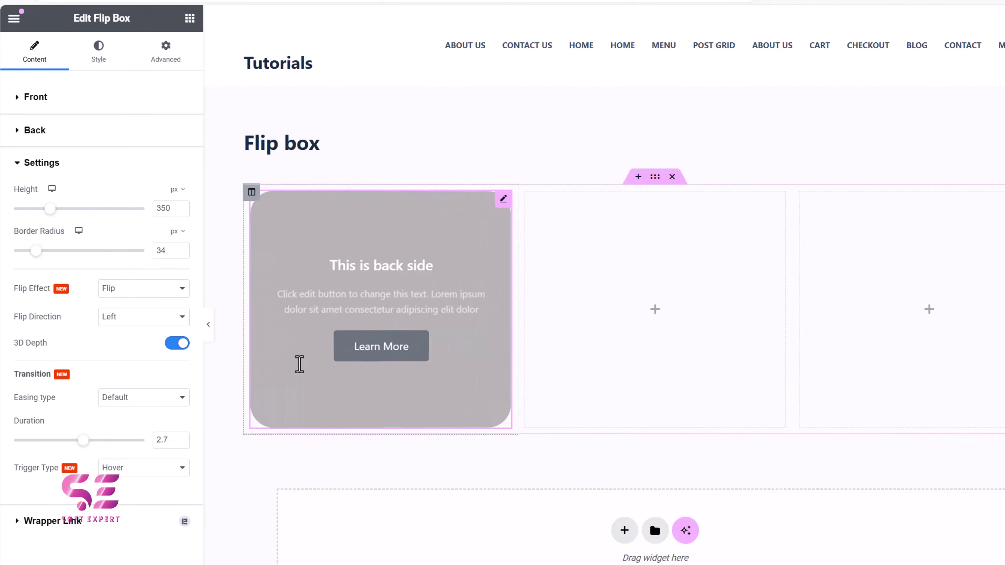
{"action": "left_click", "coordinate": [118, 471]}
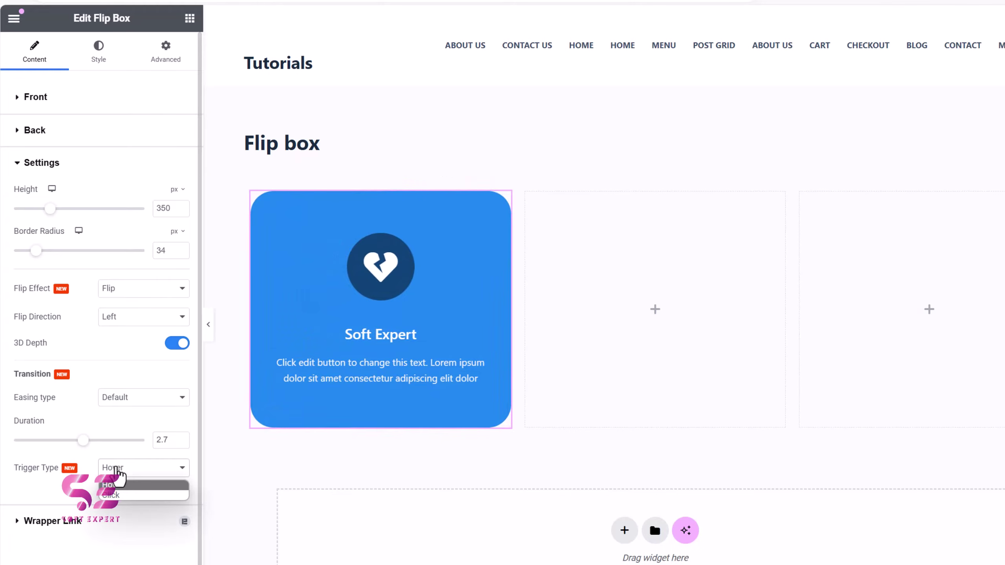
{"action": "left_click", "coordinate": [117, 470]}
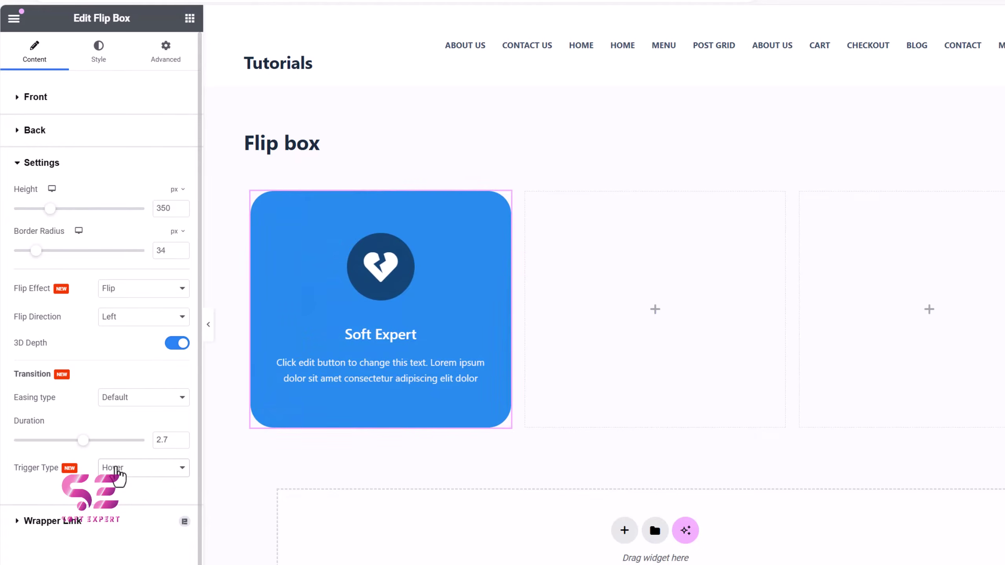
{"action": "double_click", "coordinate": [167, 440]}
{"action": "key", "text": "BackSpace"}
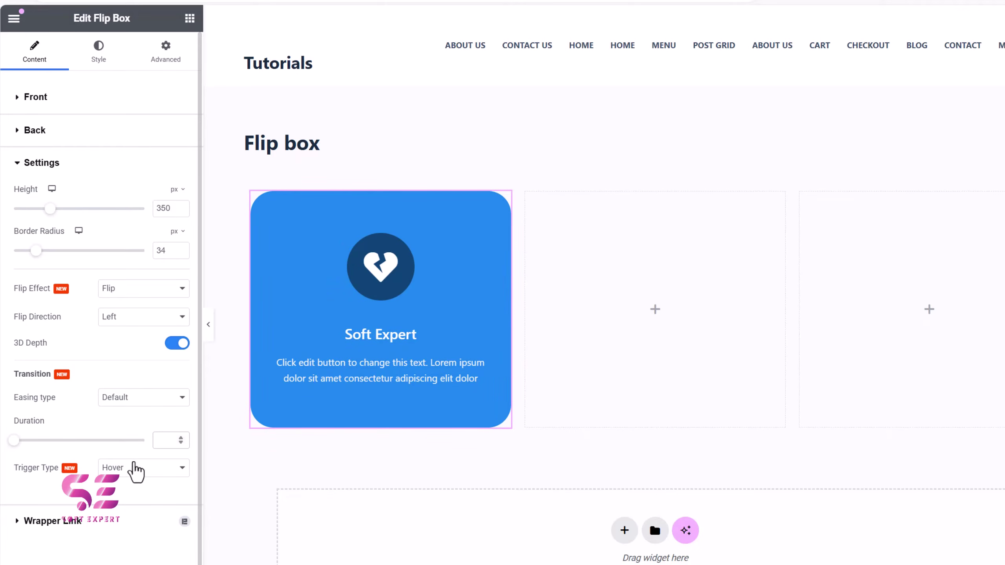
{"action": "mouse_move", "coordinate": [298, 218]}
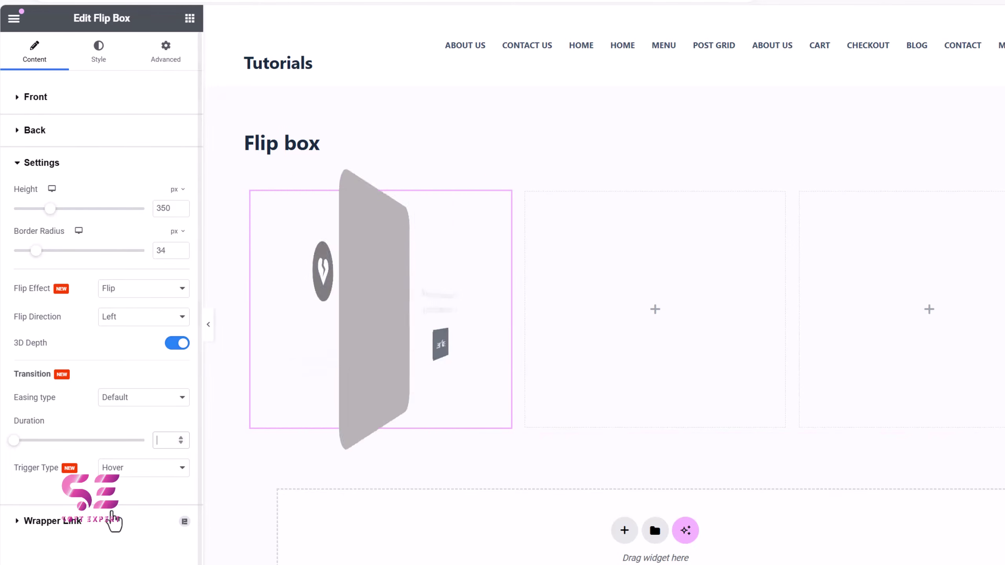
{"action": "left_click", "coordinate": [71, 520]}
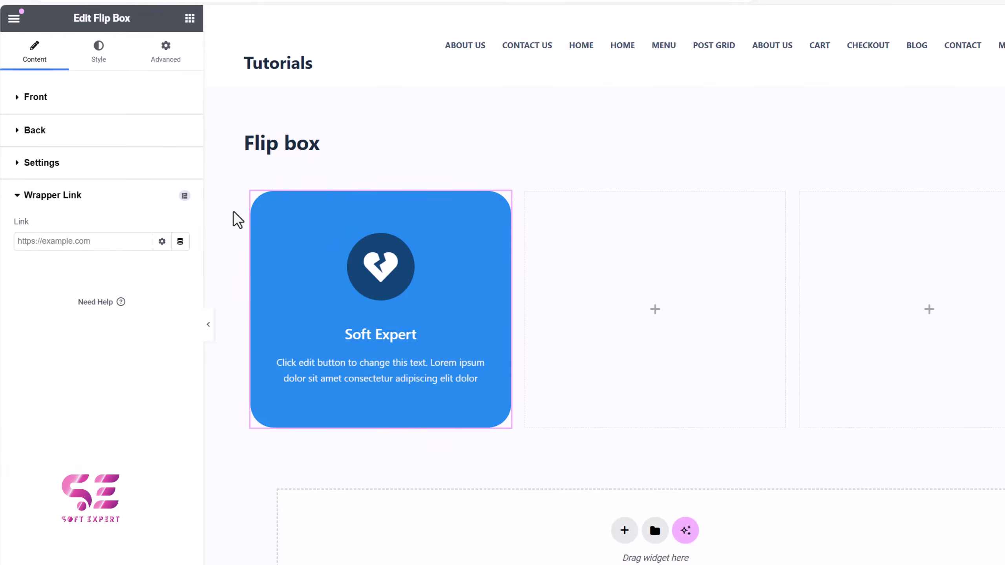
{"action": "left_click", "coordinate": [129, 241]}
{"action": "type", "text": "www.softexpert.pk"}
{"action": "mouse_move", "coordinate": [268, 264]}
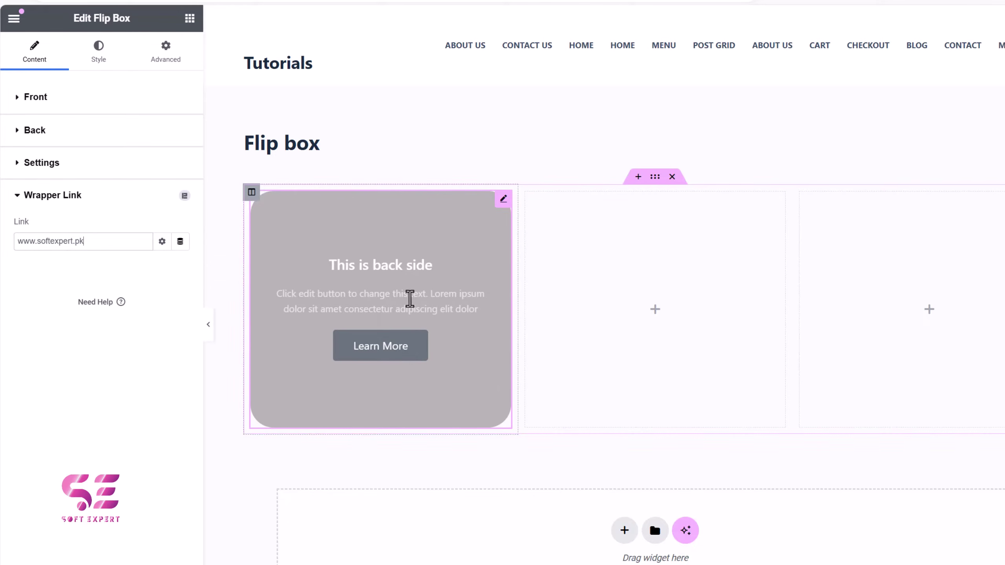
Set the front icon's colour to the global Accent colour #61CE70 in the flip box's style settings
{"action": "left_click", "coordinate": [98, 55]}
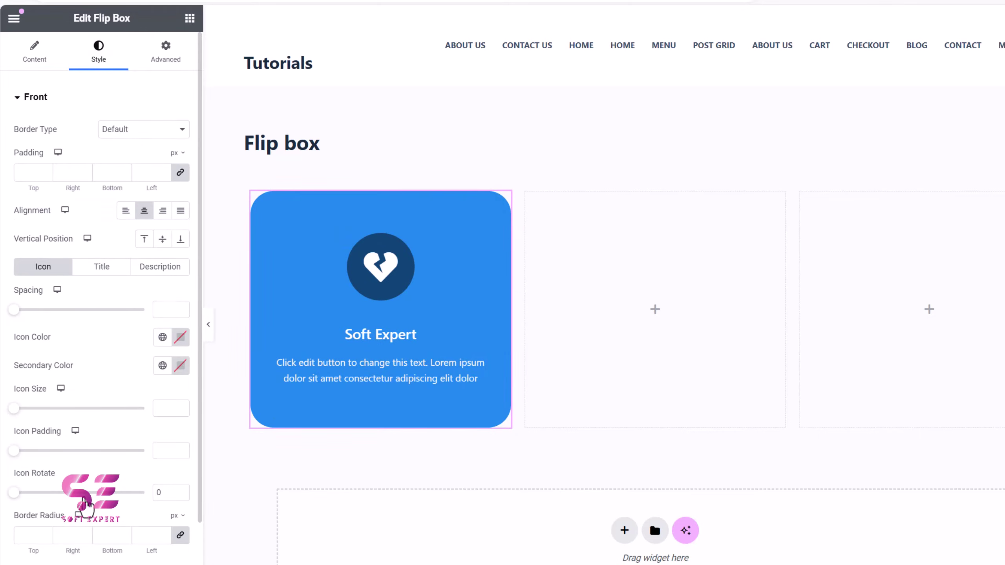
{"action": "scroll", "coordinate": [85, 507], "scroll_direction": "down", "scroll_amount": 3}
{"action": "scroll", "coordinate": [106, 388], "scroll_direction": "up", "scroll_amount": 3}
{"action": "left_click", "coordinate": [162, 337]}
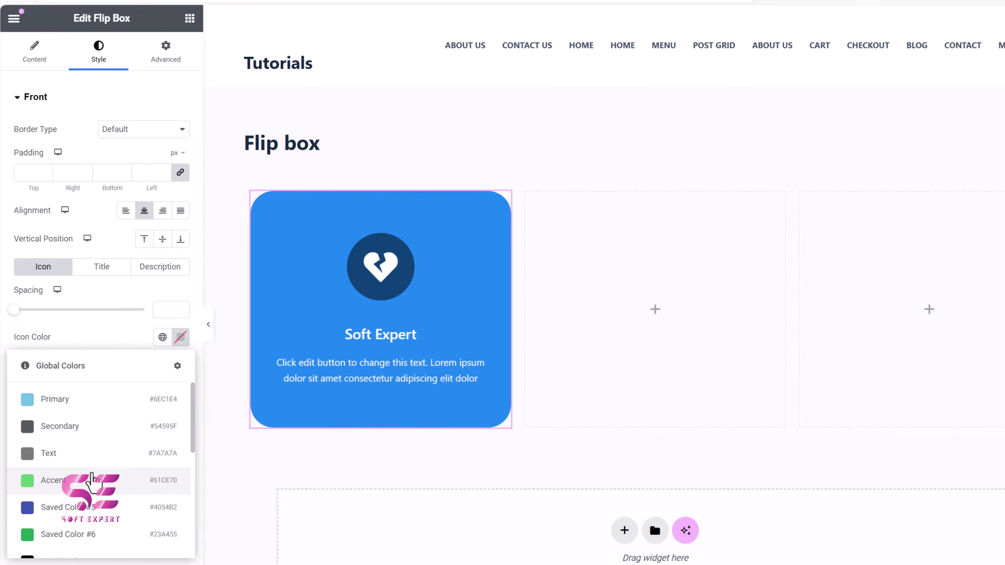
{"action": "left_click", "coordinate": [92, 480]}
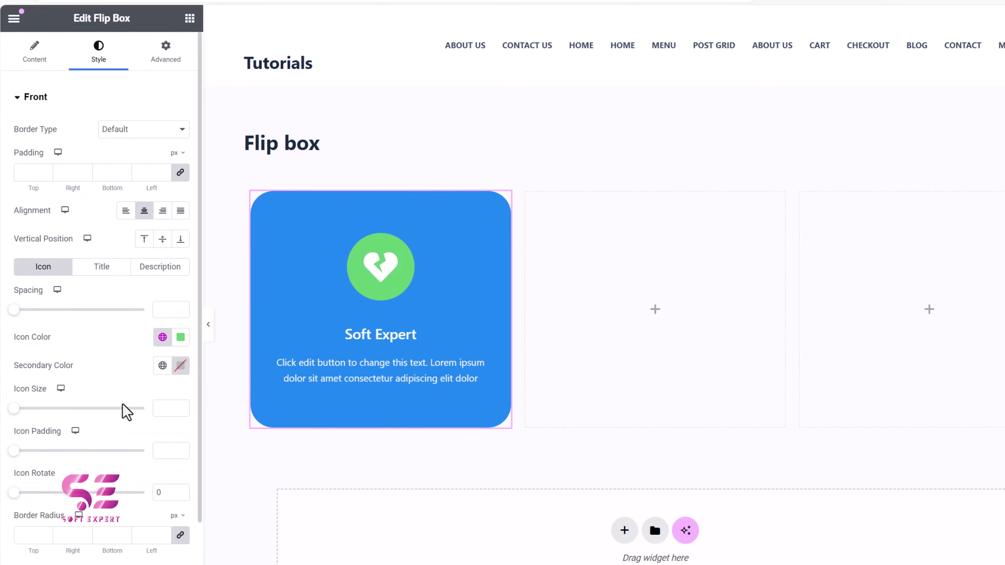
Try a front icon size of 132 with larger icon padding, and undo both changes
{"action": "left_click_drag", "start_coordinate": [16, 409], "coordinate": [70, 408]}
{"action": "left_click_drag", "start_coordinate": [14, 450], "coordinate": [86, 456]}
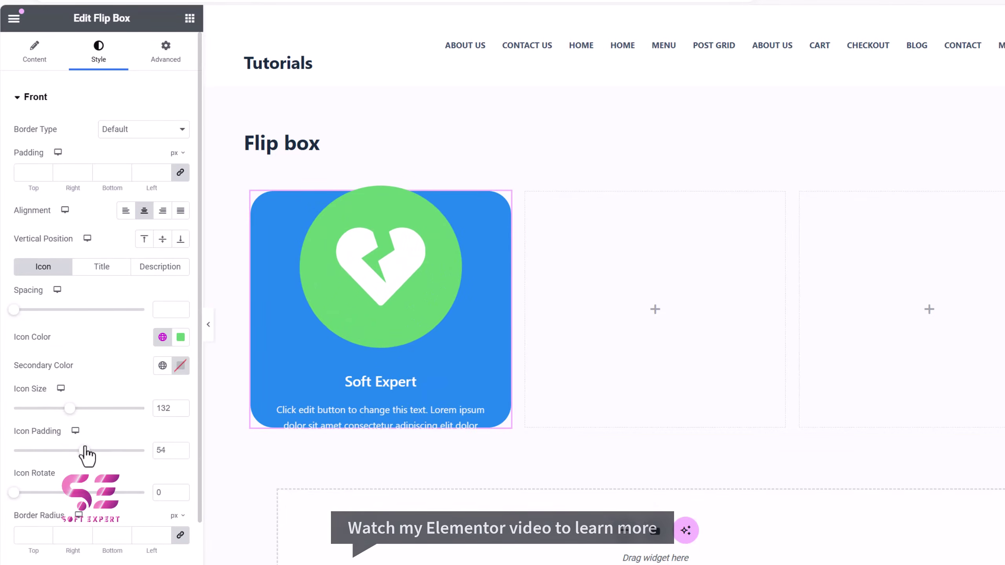
{"action": "double_click", "coordinate": [163, 451]}
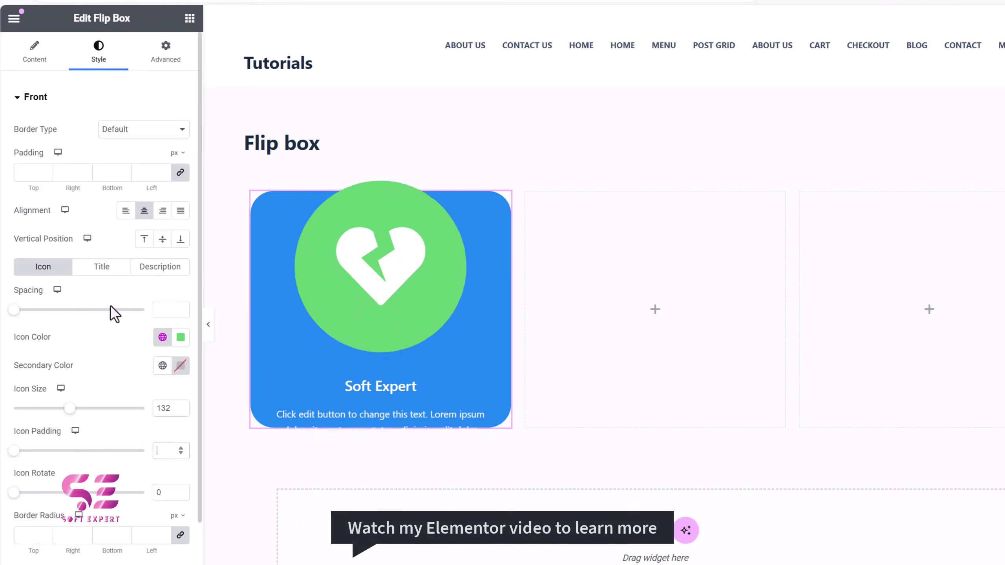
{"action": "key", "text": "ctrl+z"}
{"action": "key", "text": "ctrl+z"}
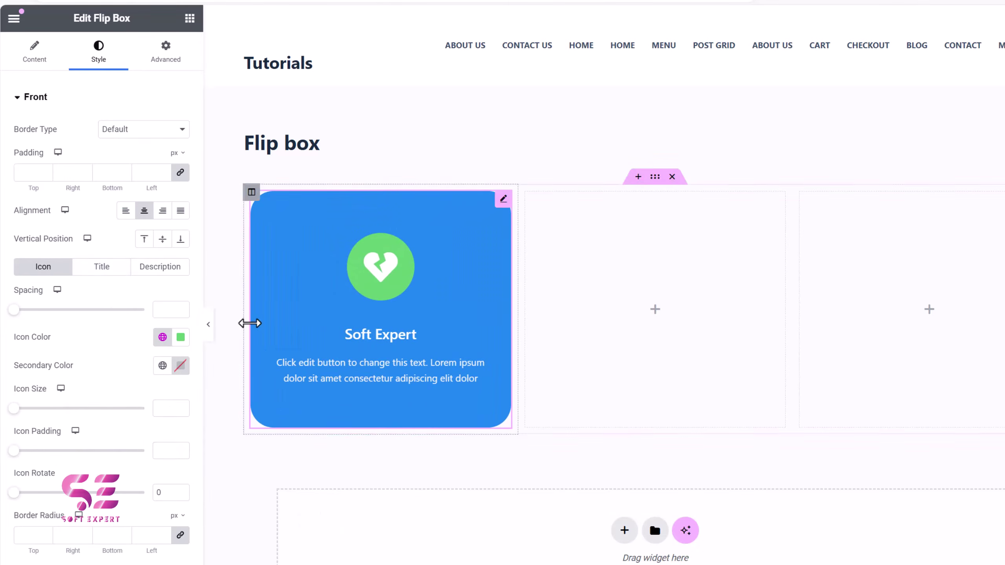
Examine the style settings for the front title, the front description and the back of the flip box
{"action": "left_click", "coordinate": [95, 273]}
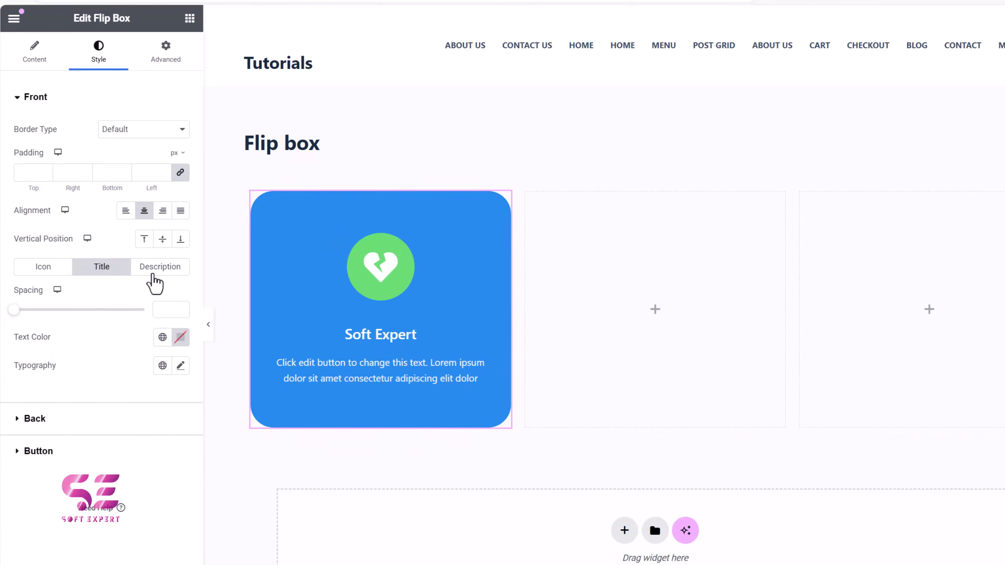
{"action": "left_click", "coordinate": [158, 268]}
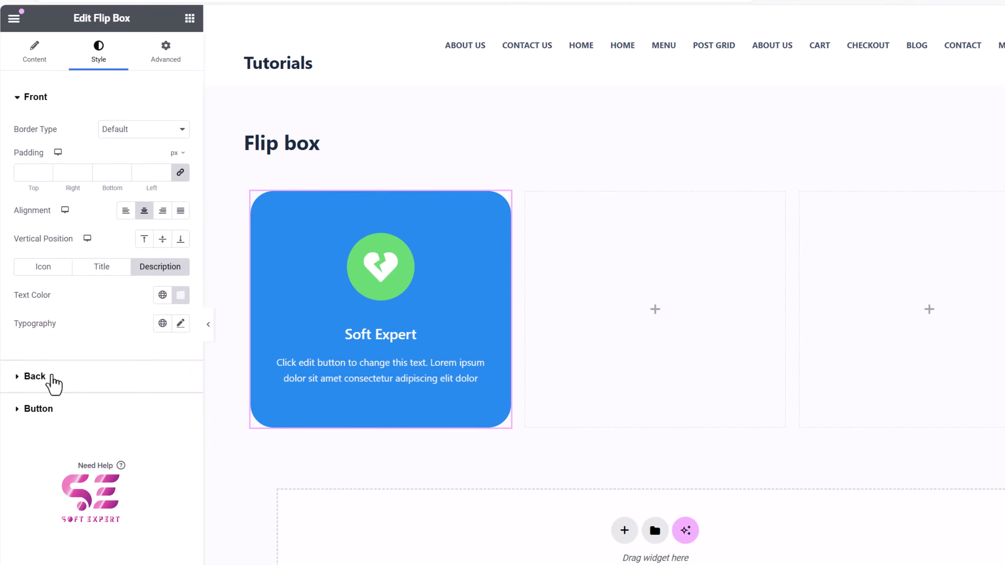
{"action": "left_click", "coordinate": [35, 377]}
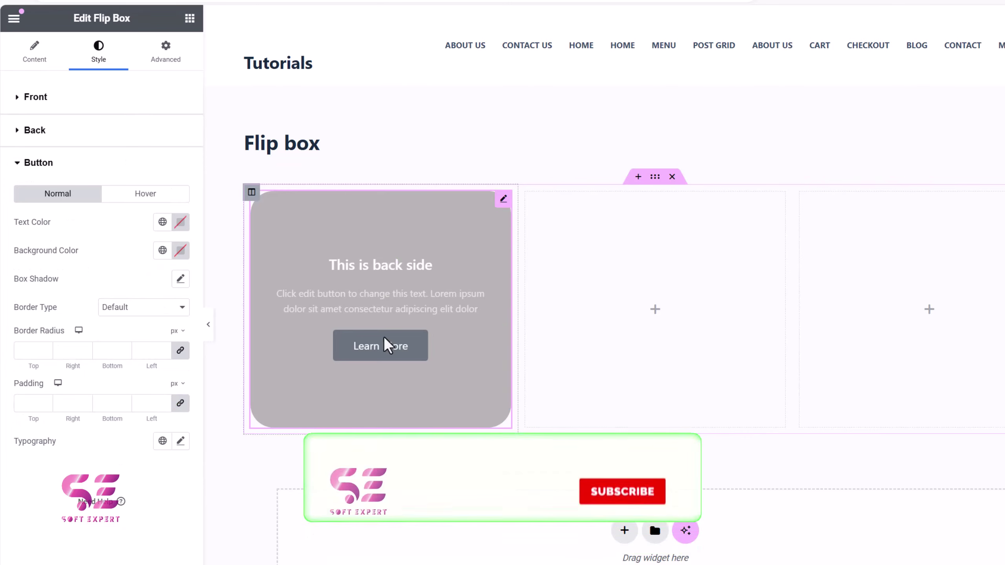
Set the flip box button's normal background colour to the global Saved Color #7 (#000) and preview the back side
{"action": "left_click", "coordinate": [162, 251]}
{"action": "scroll", "coordinate": [128, 397], "scroll_direction": "down", "scroll_amount": 1}
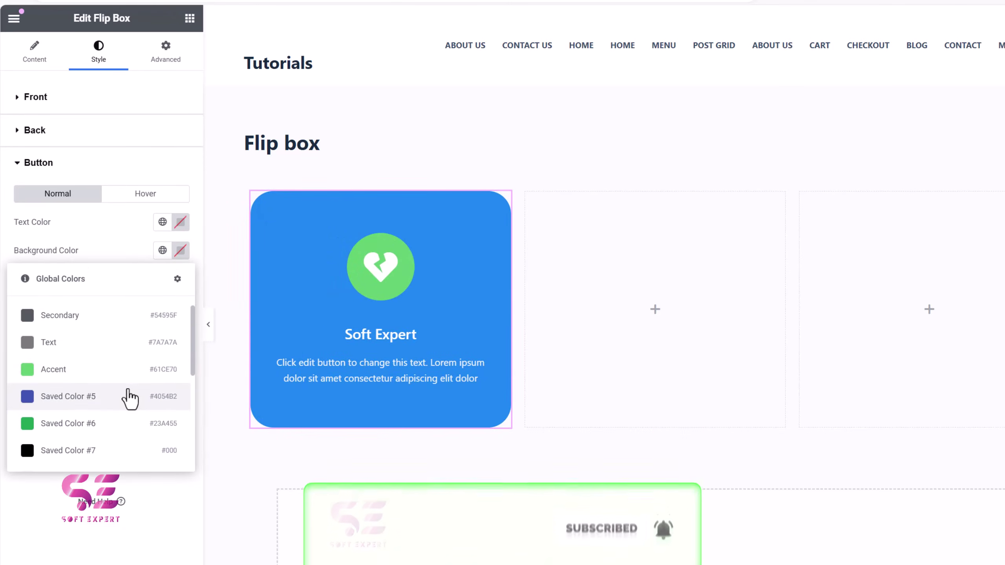
{"action": "left_click", "coordinate": [79, 451]}
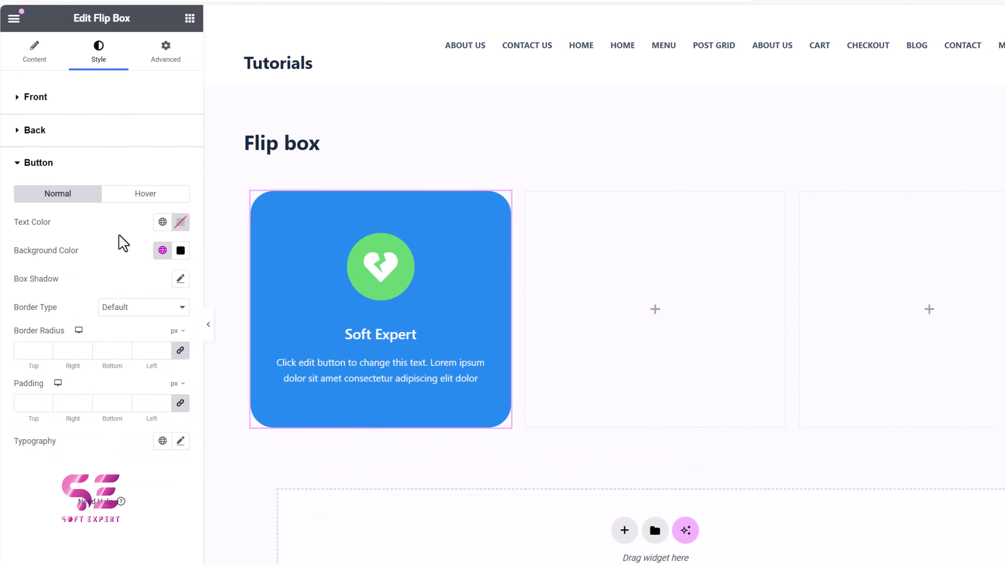
{"action": "mouse_move", "coordinate": [325, 285]}
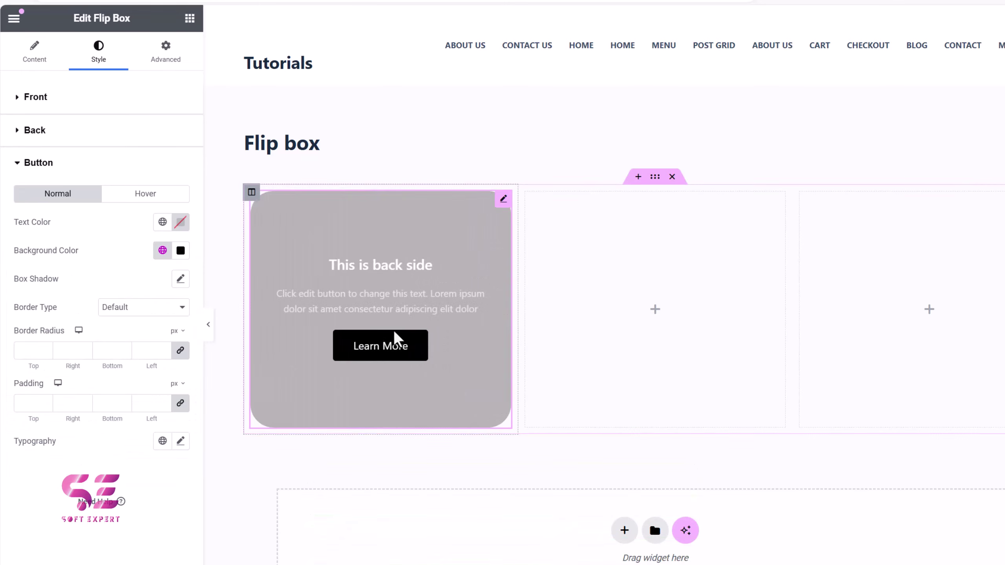
Change the flip effect to Slide in the flip box's content settings
{"action": "left_click", "coordinate": [47, 107]}
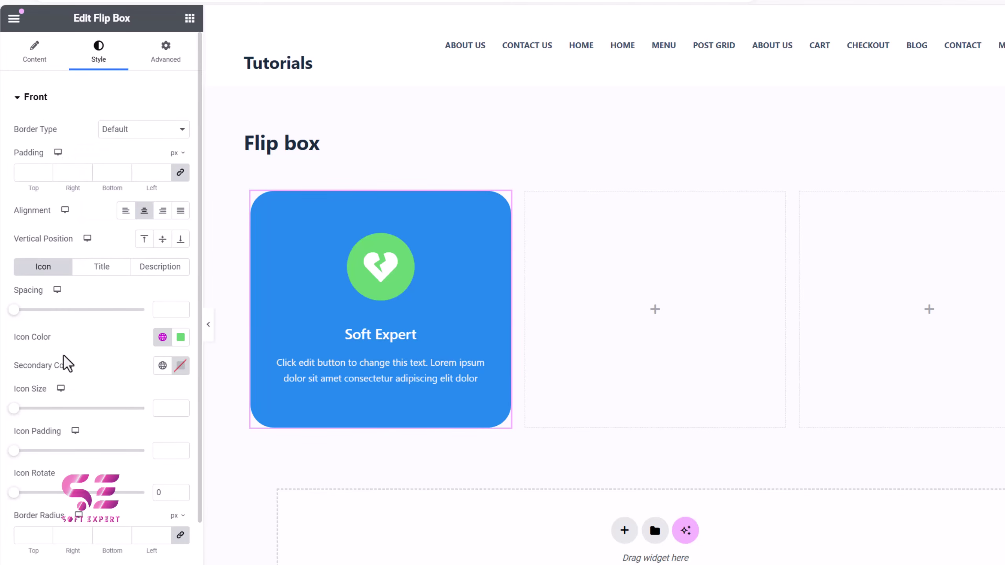
{"action": "mouse_move", "coordinate": [382, 248]}
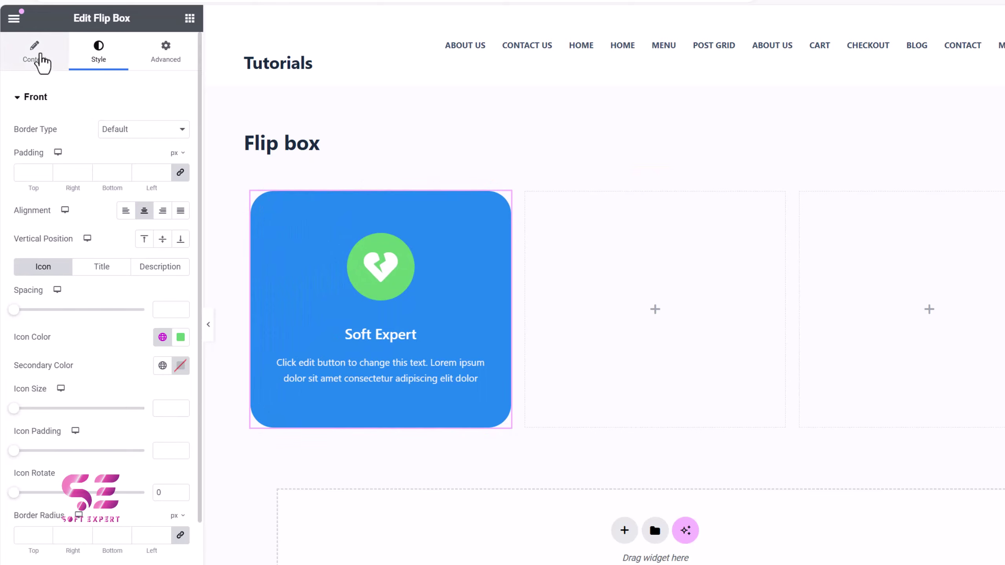
{"action": "left_click", "coordinate": [41, 62]}
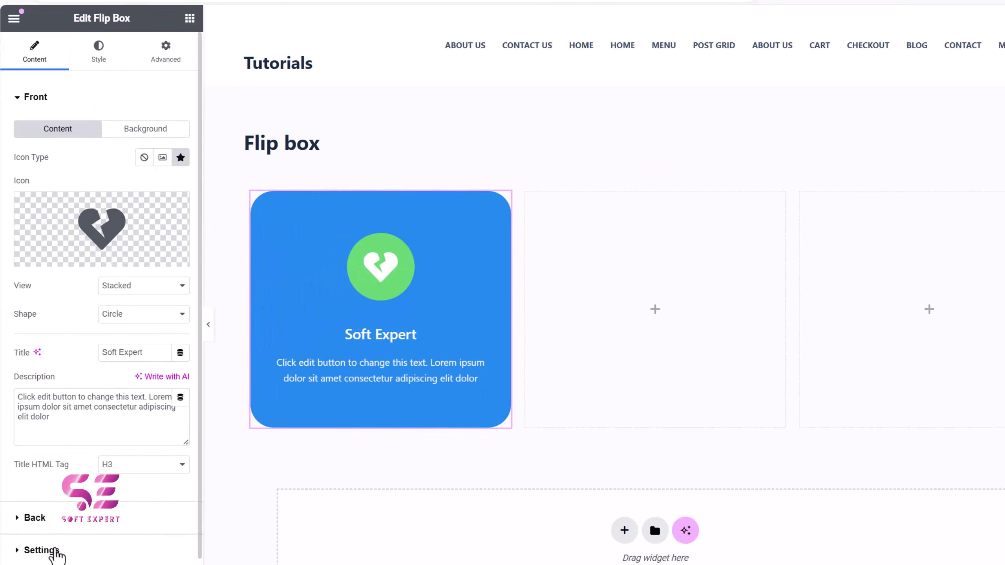
{"action": "left_click", "coordinate": [55, 551]}
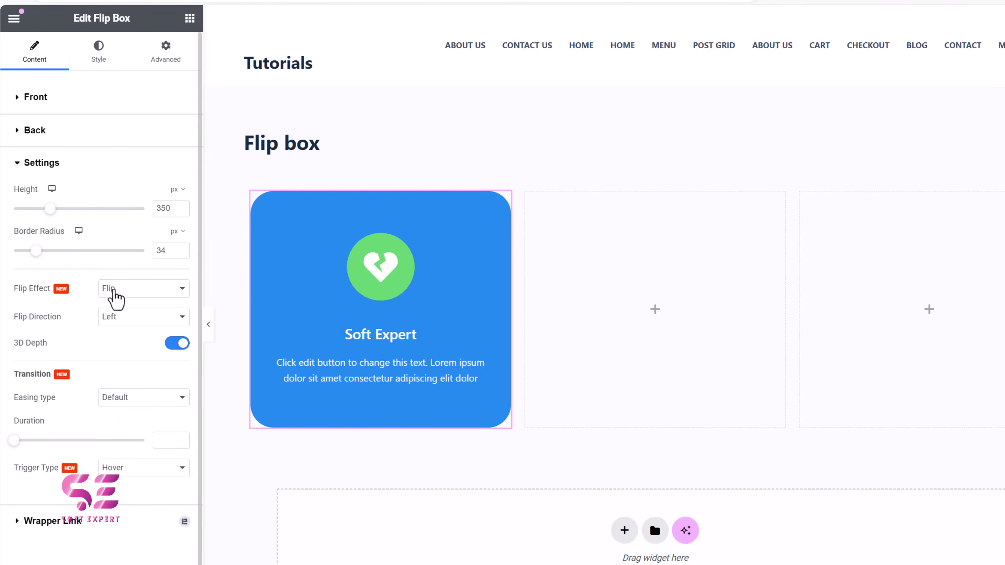
{"action": "left_click", "coordinate": [116, 299]}
{"action": "left_click", "coordinate": [115, 317]}
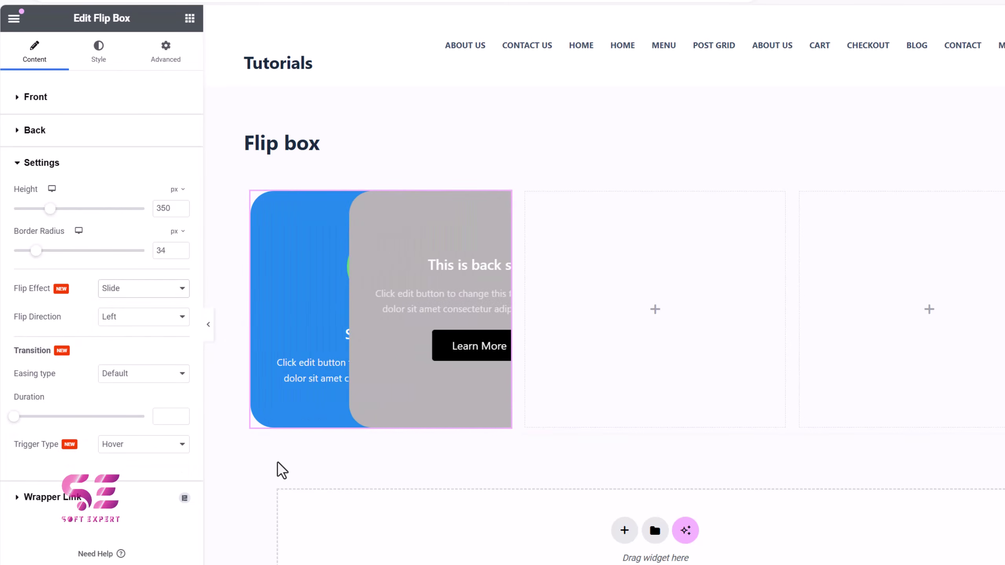
Copy the finished flip box and paste it into the two empty columns of the section
{"action": "right_click", "coordinate": [314, 270]}
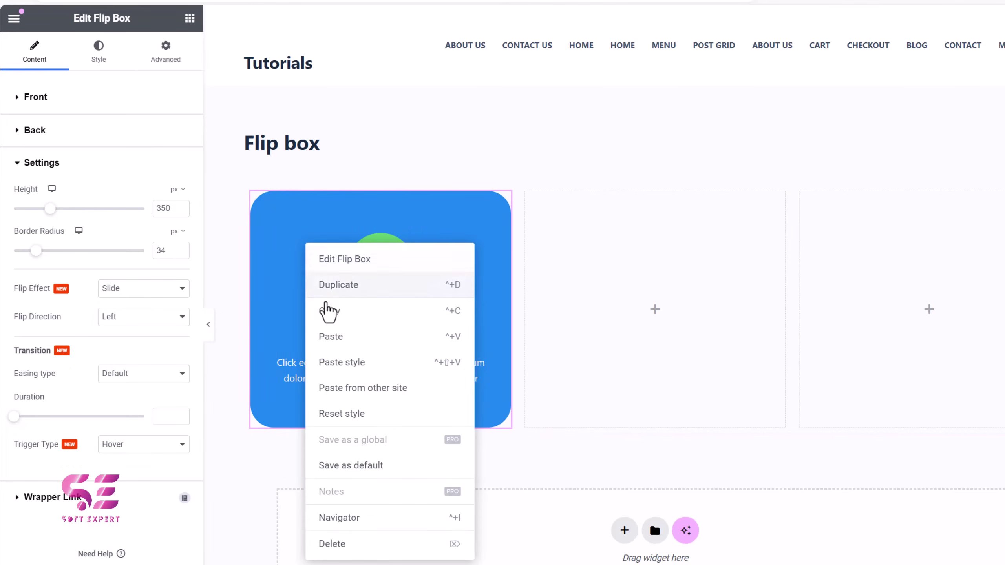
{"action": "left_click", "coordinate": [329, 312]}
{"action": "right_click", "coordinate": [658, 261]}
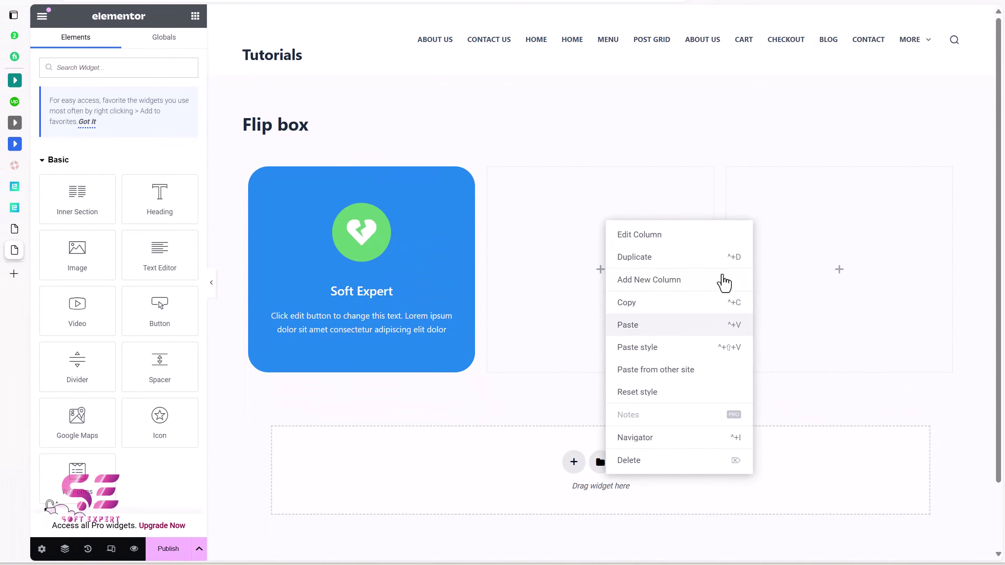
{"action": "left_click", "coordinate": [720, 325]}
{"action": "right_click", "coordinate": [778, 244]}
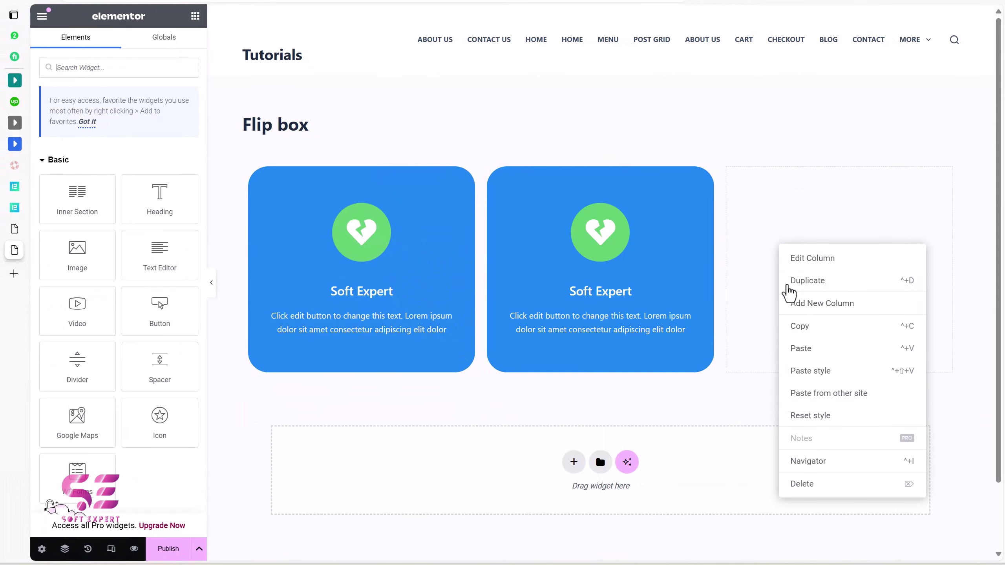
{"action": "left_click", "coordinate": [785, 348]}
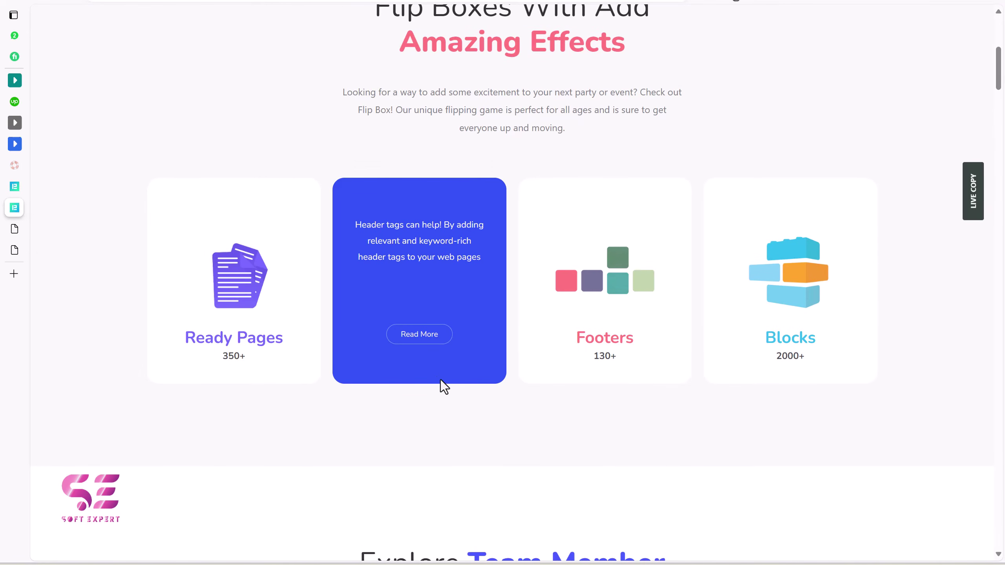
Live-copy the demo's Amazing Effects flip box section, and enable Live Copy/Paste in Element Pack's other settings and save them
{"action": "left_click", "coordinate": [972, 195]}
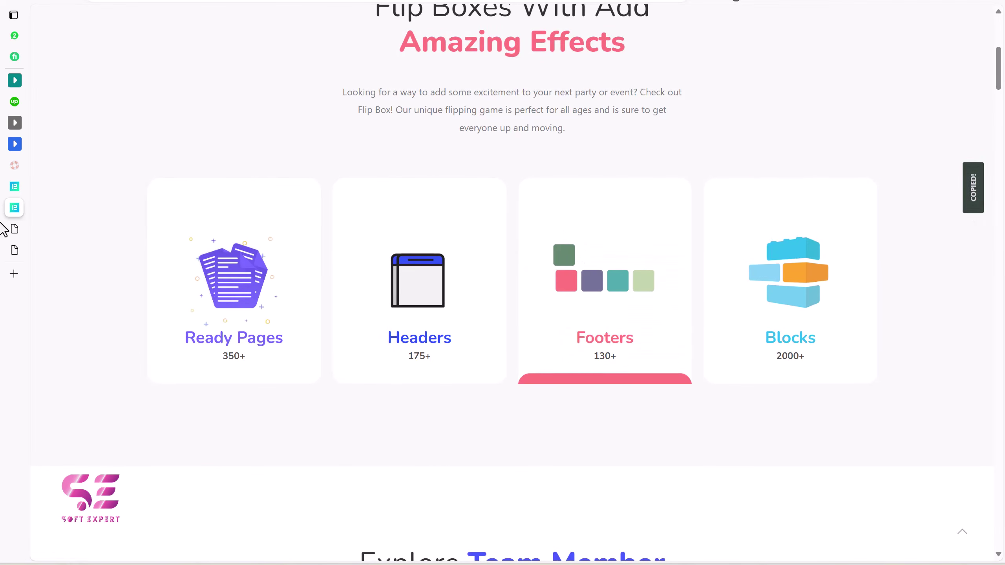
{"action": "mouse_move", "coordinate": [7, 245]}
{"action": "left_click", "coordinate": [44, 228]}
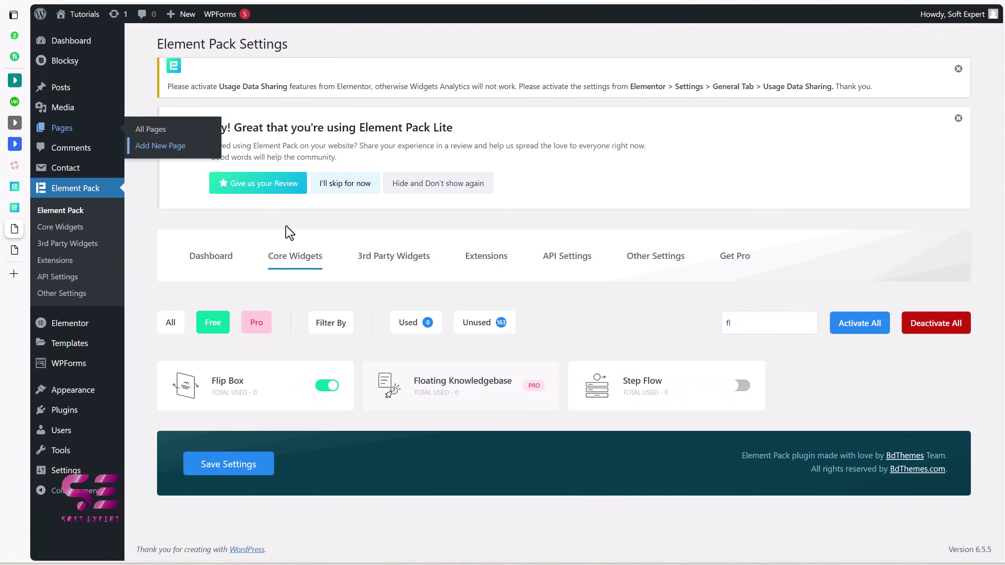
{"action": "left_click", "coordinate": [641, 269]}
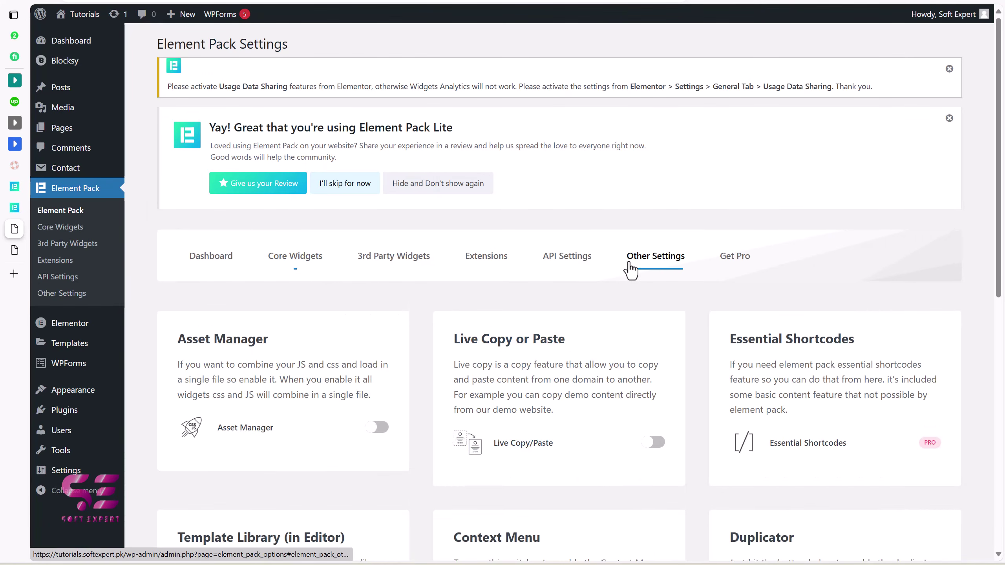
{"action": "scroll", "coordinate": [596, 317], "scroll_direction": "down", "scroll_amount": 1}
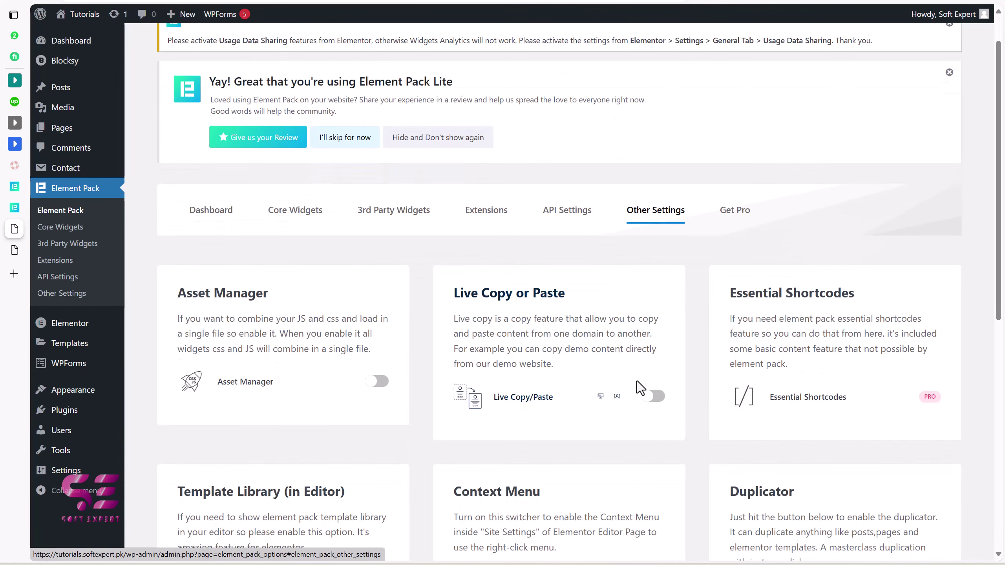
{"action": "left_click", "coordinate": [655, 397]}
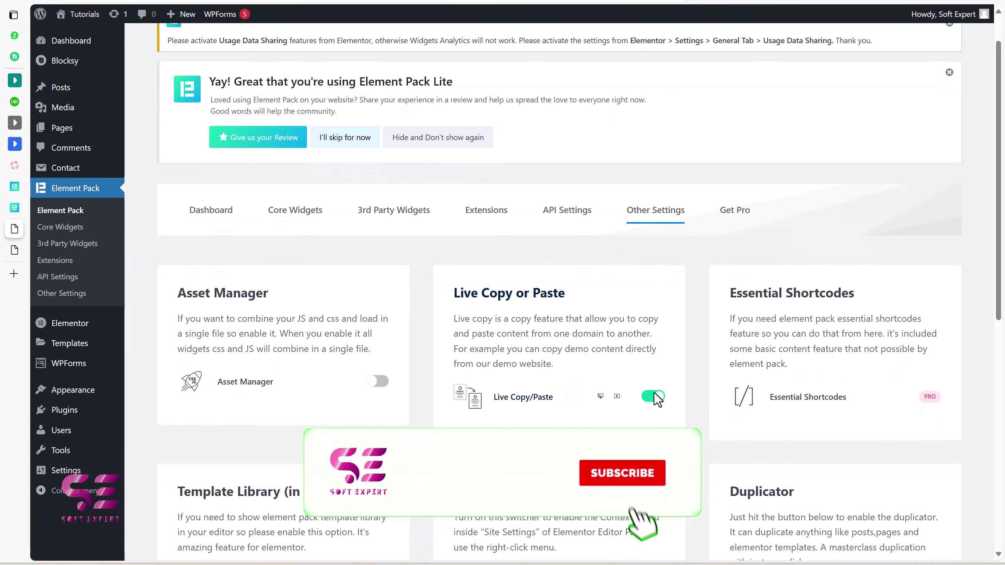
{"action": "scroll", "coordinate": [505, 397], "scroll_direction": "down", "scroll_amount": 10}
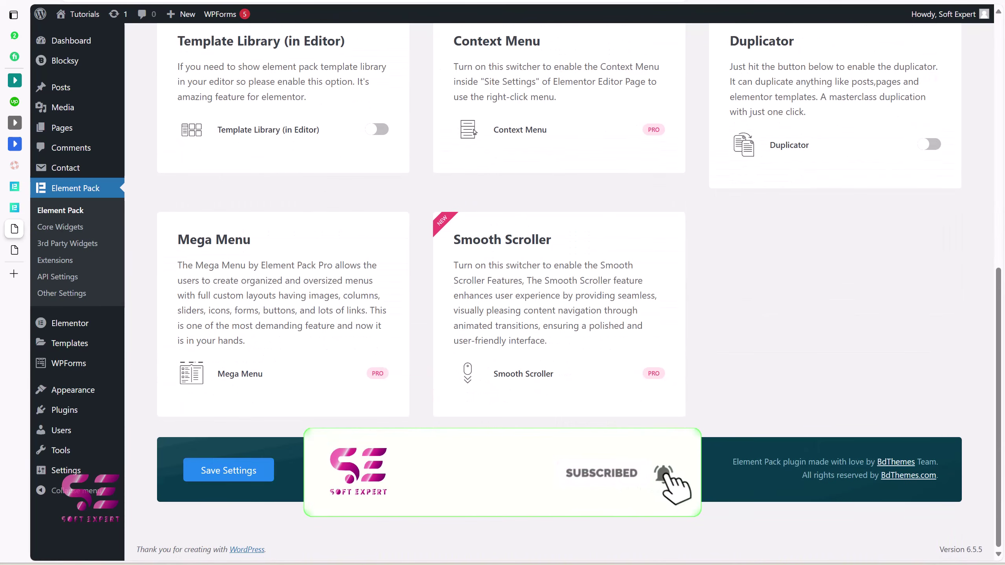
{"action": "left_click", "coordinate": [229, 470]}
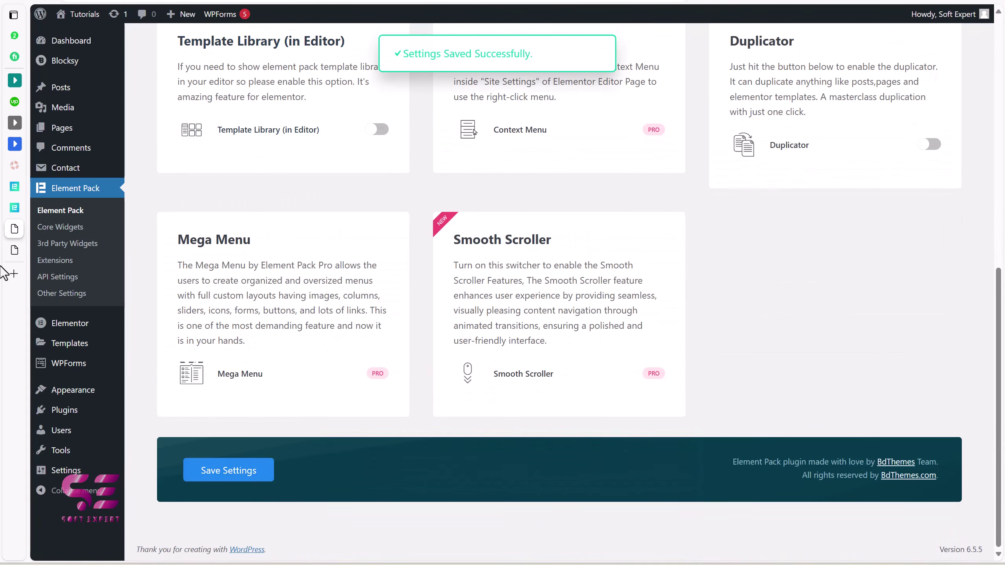
Reload the page in the Elementor editor and paste the copied demo section from the other site below the three flip boxes
{"action": "mouse_move", "coordinate": [5, 273]}
{"action": "left_click", "coordinate": [51, 249]}
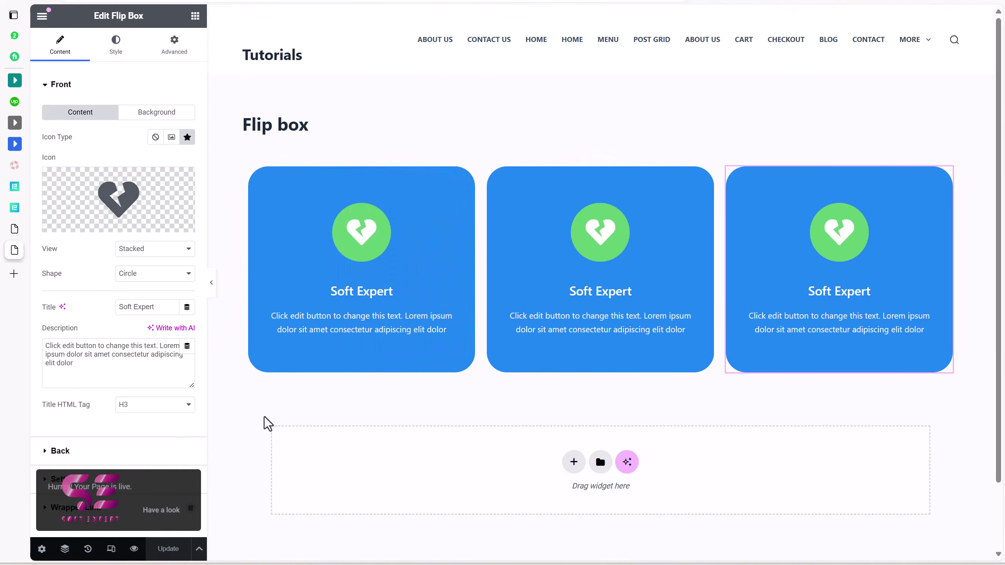
{"action": "key", "text": "F5"}
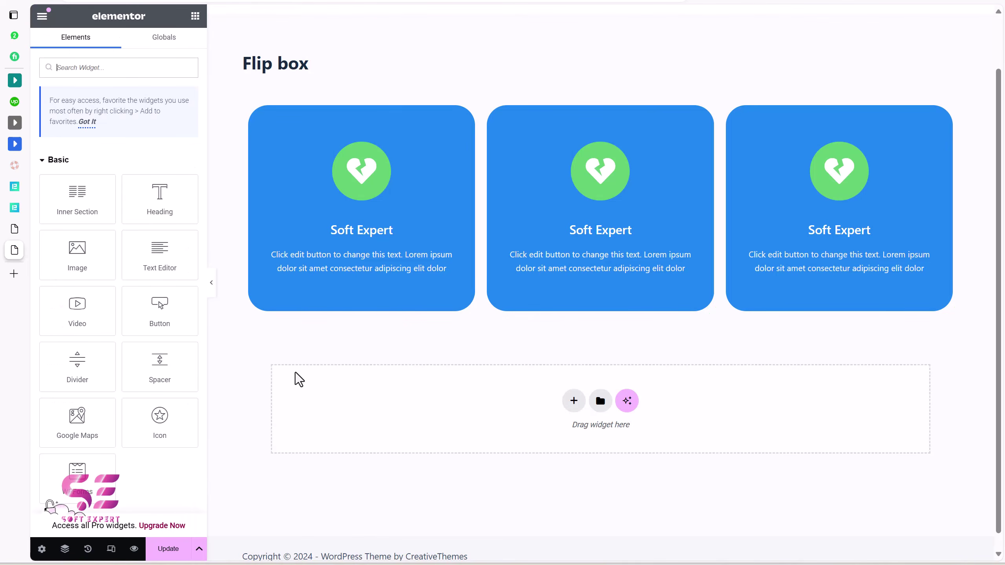
{"action": "right_click", "coordinate": [295, 373]}
{"action": "left_click", "coordinate": [321, 408]}
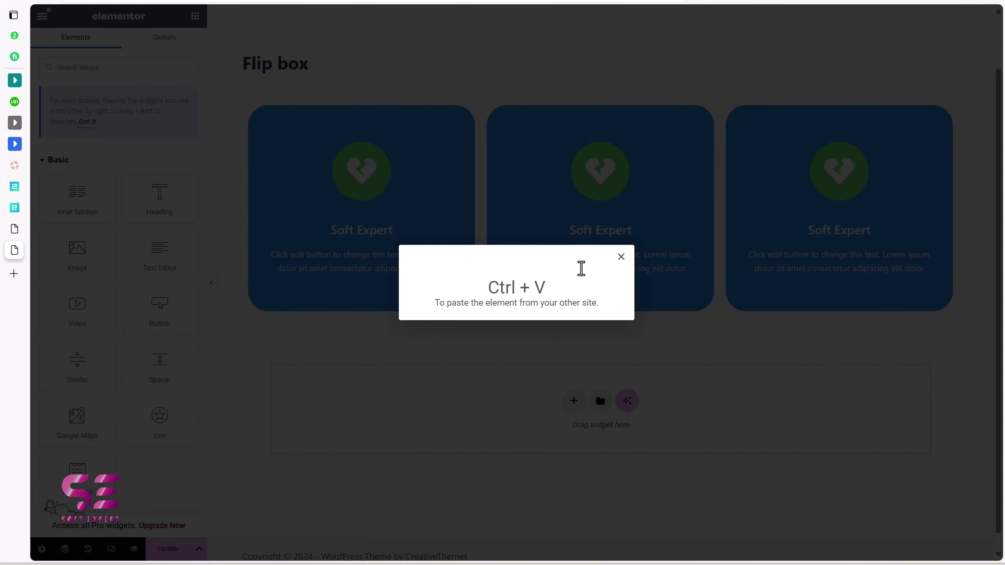
{"action": "key", "text": "ctrl+v"}
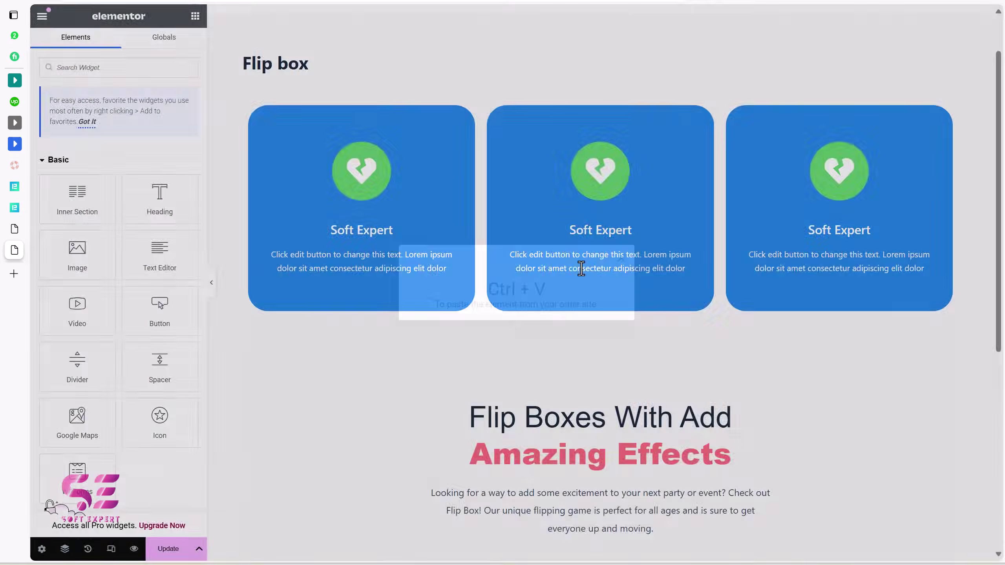
{"action": "scroll", "coordinate": [575, 406], "scroll_direction": "down", "scroll_amount": 5}
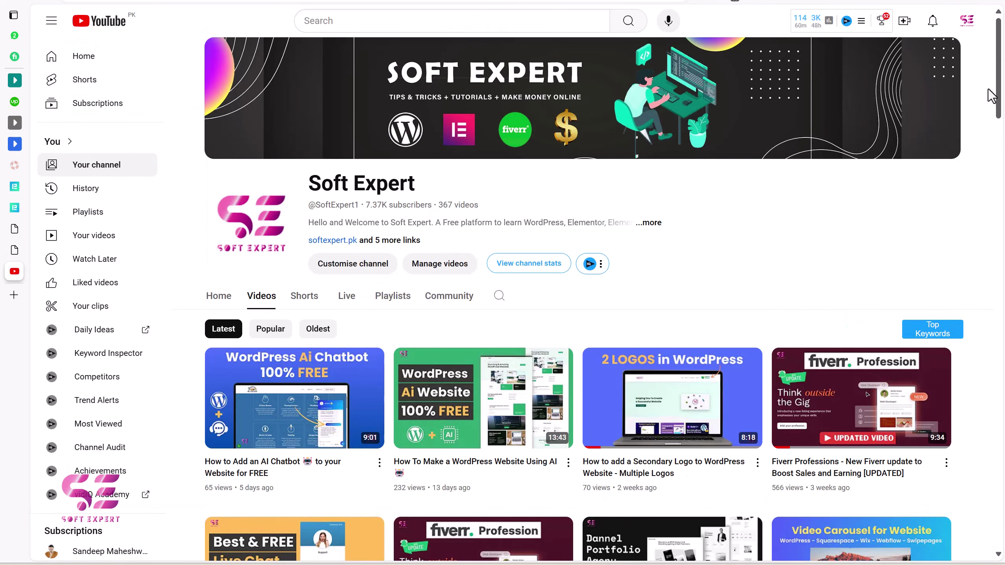
{"action": "left_click_drag", "start_coordinate": [999, 91], "coordinate": [1002, 382]}
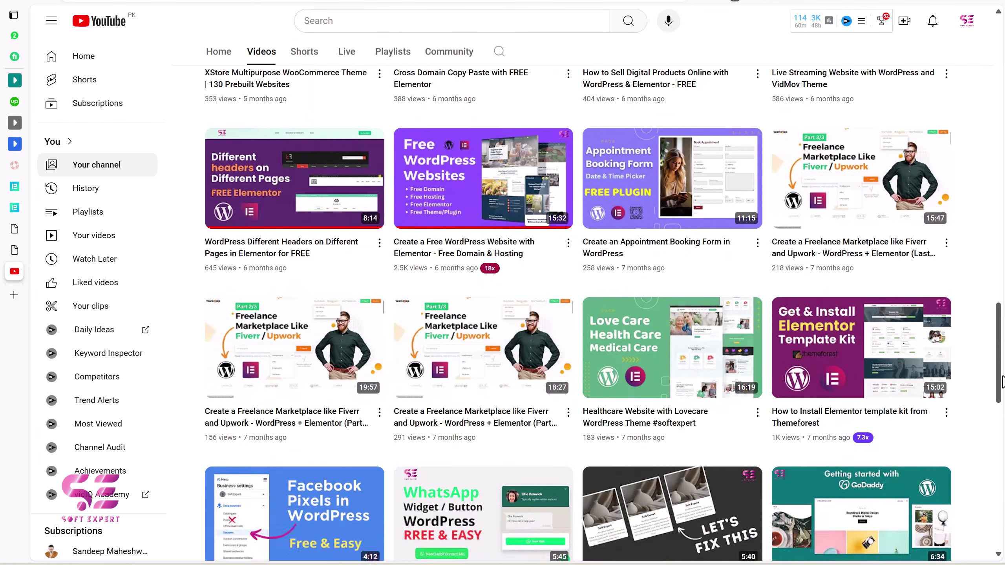